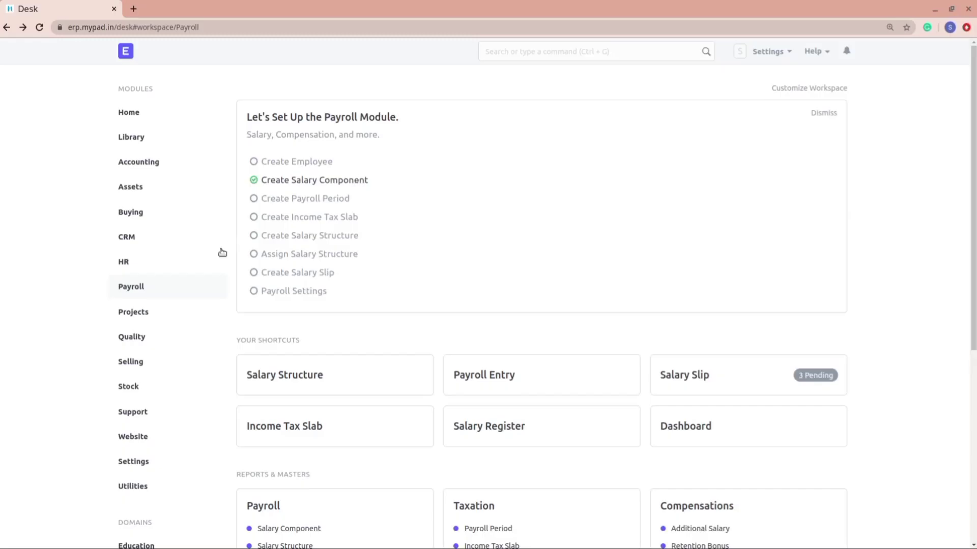
Step: Open the Employee Incentive list from the Payroll module's compensation links and start a new employee incentive
scroll(294, 288, "down", 4)
scroll(295, 287, "down", 2)
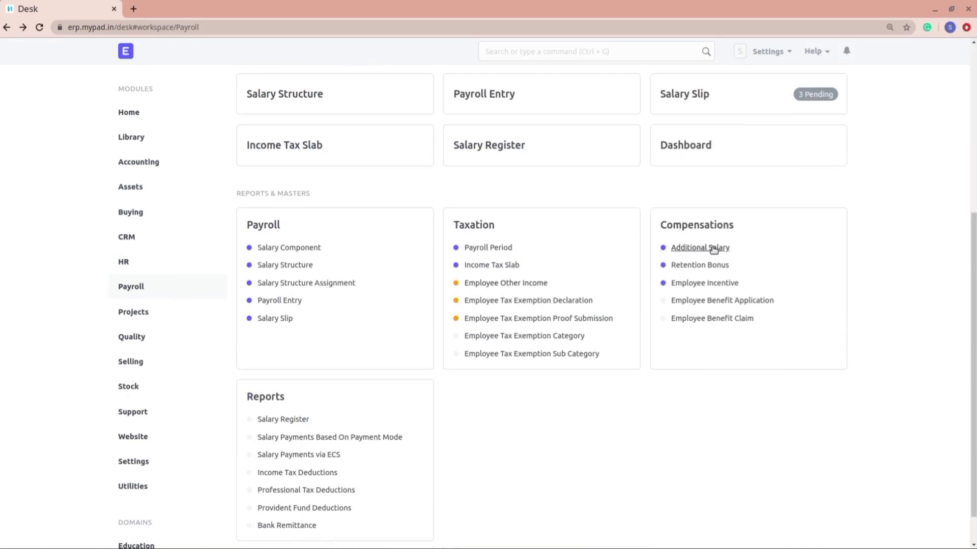
key("ctrl+plus")
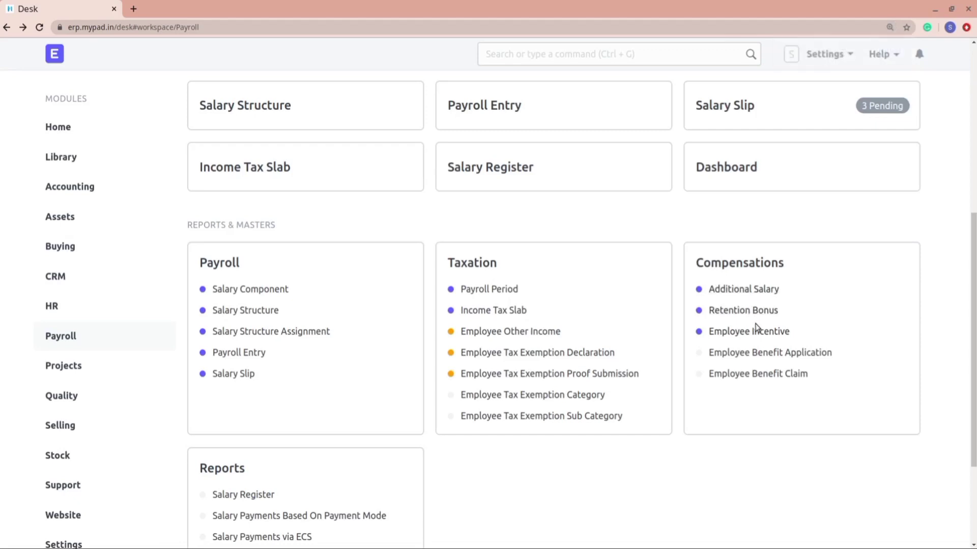
key("ctrl+minus")
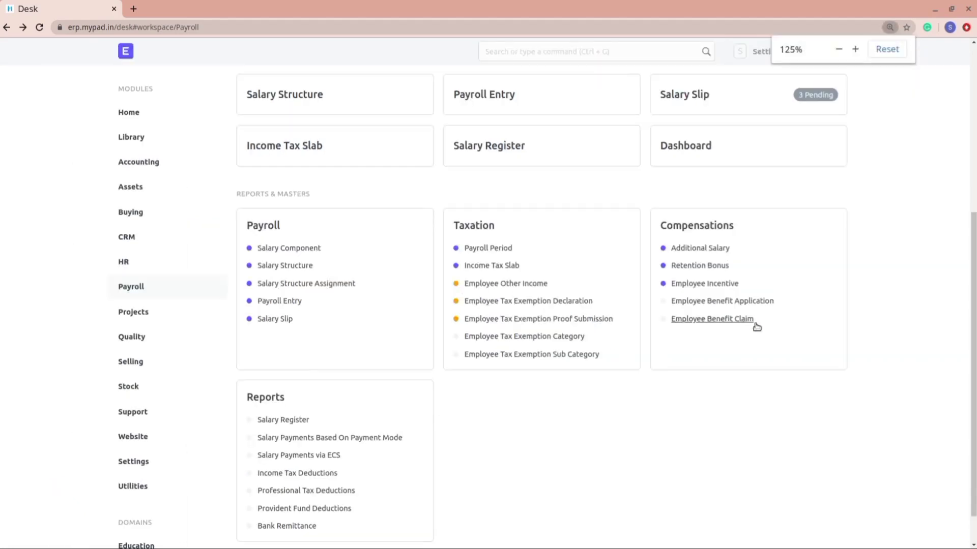
left_click(718, 284)
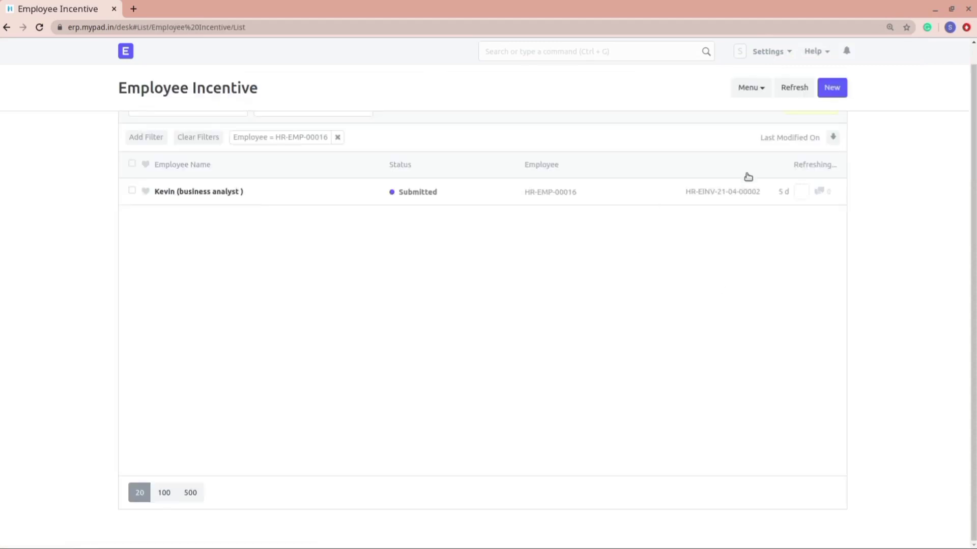
left_click(831, 97)
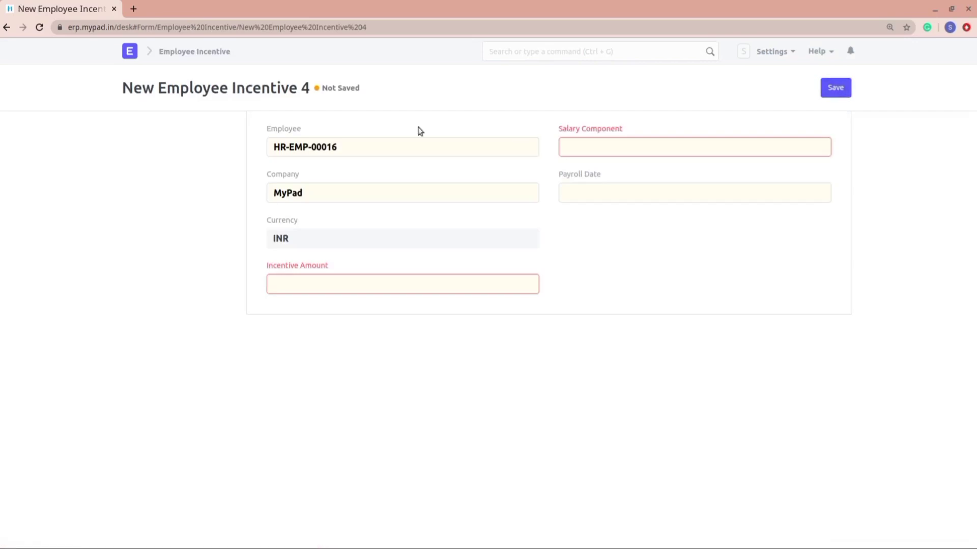
Step: Check the prefilled employee's details and set the incentive's salary component to Incentive
left_click(352, 147)
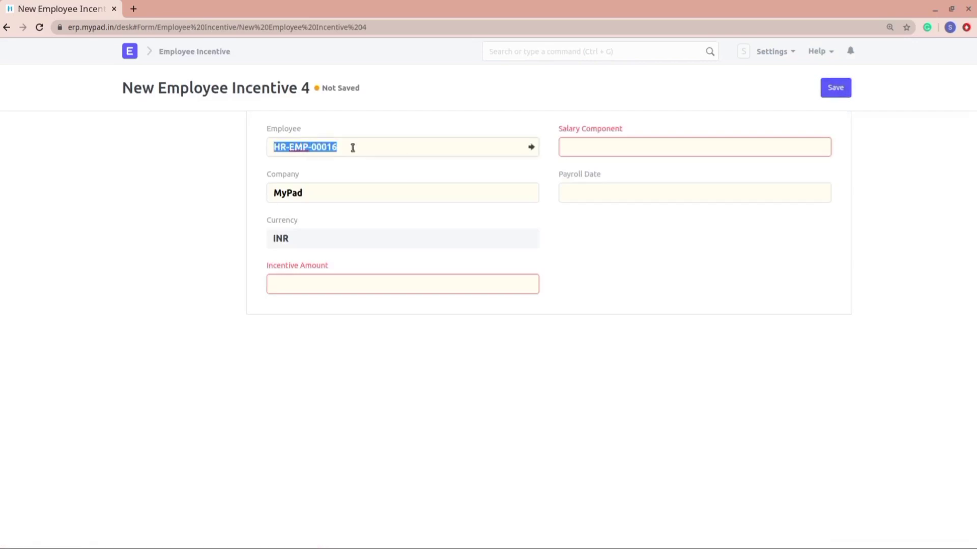
mouse_move(357, 148)
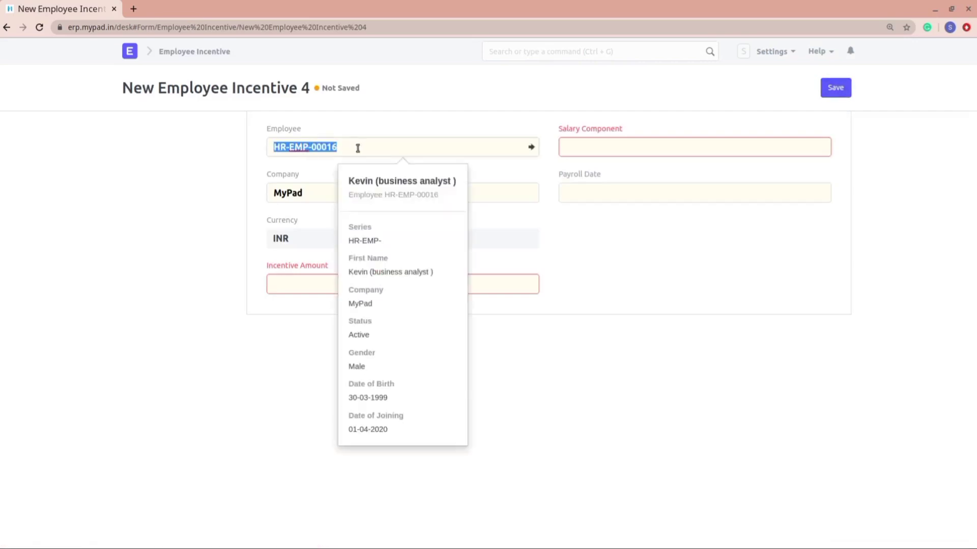
left_click(449, 133)
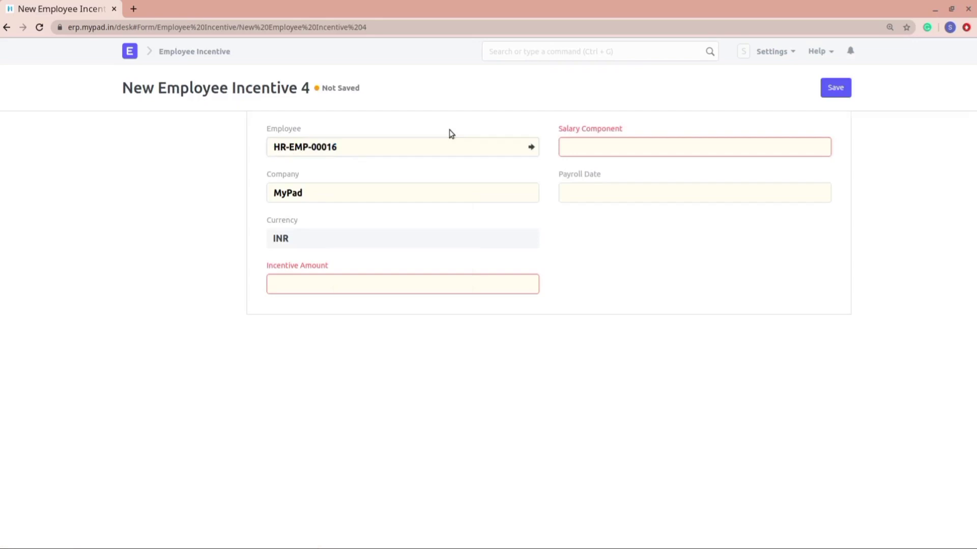
left_click(604, 151)
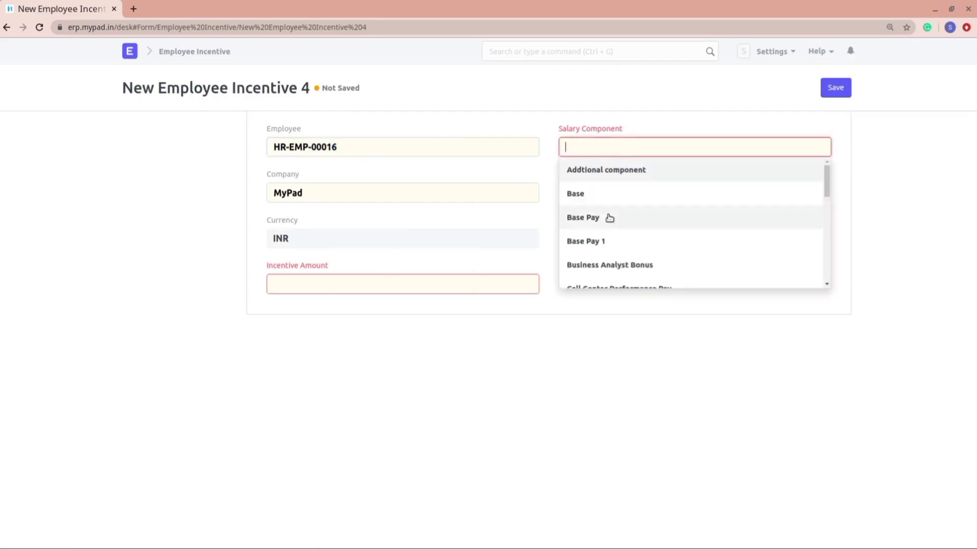
scroll(617, 242, "down", 3)
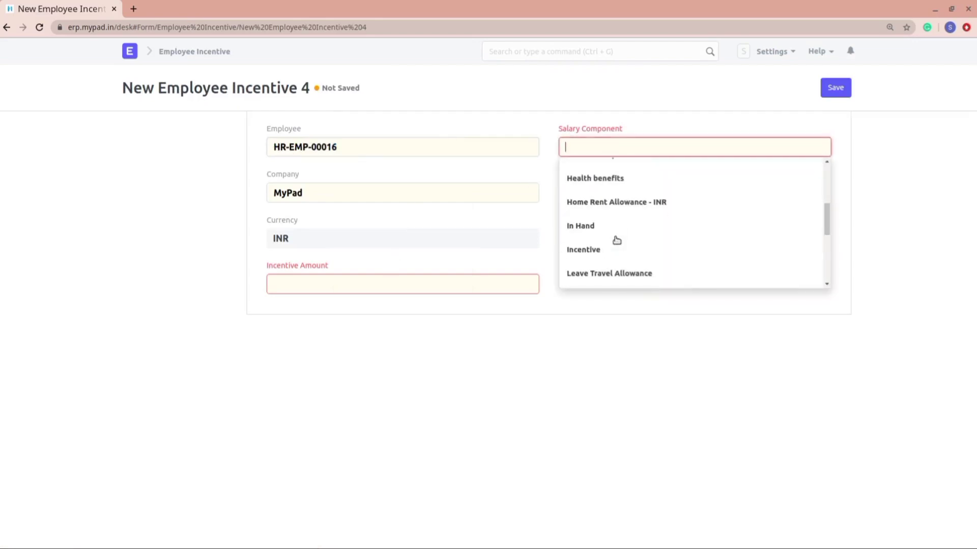
left_click(586, 246)
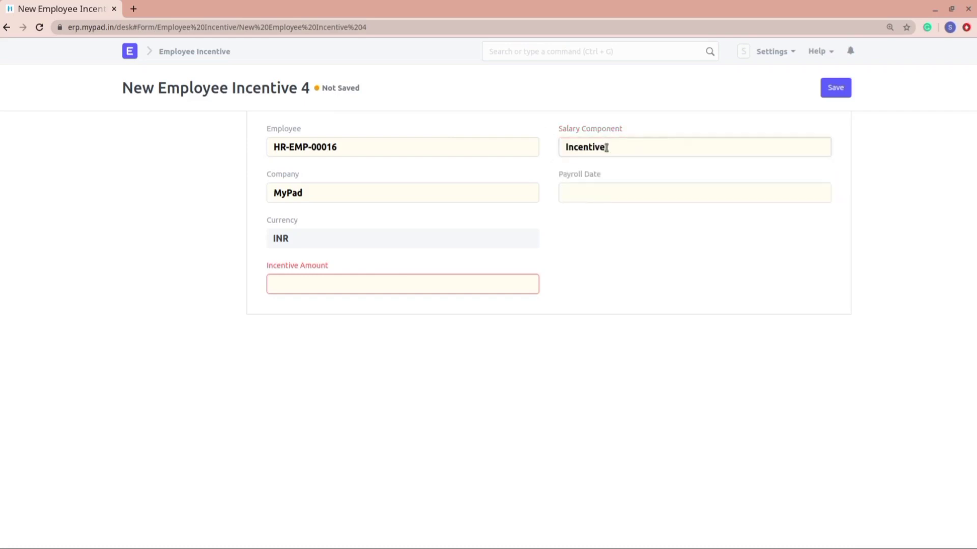
Step: Set the incentive's payroll date to 04-05-2021 and the incentive amount to 6,000
left_click(577, 189)
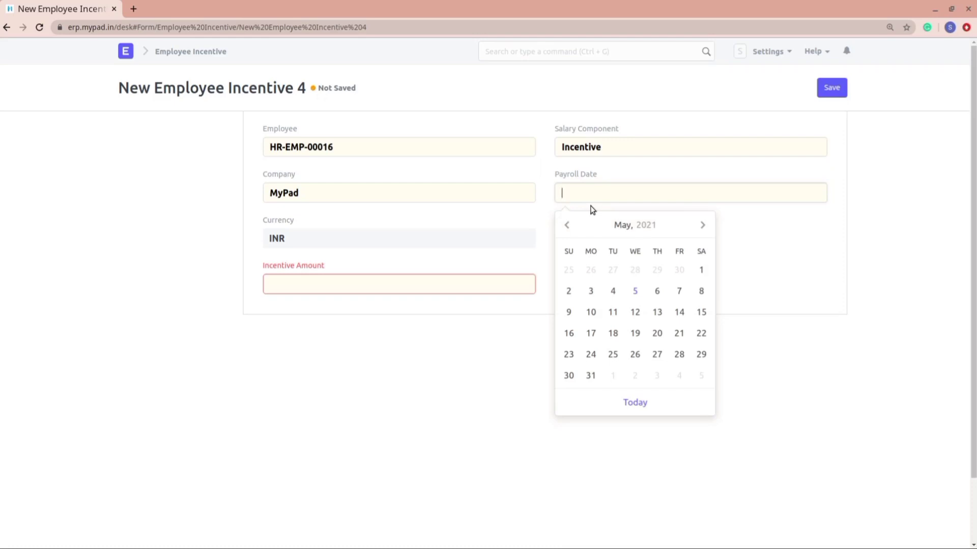
left_click(612, 291)
left_click(413, 290)
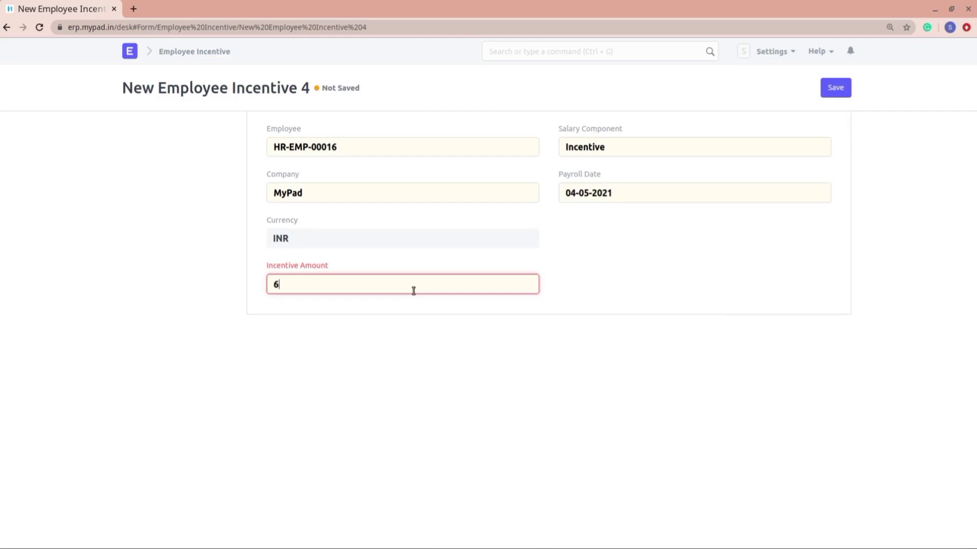
type("6,000")
left_click(559, 262)
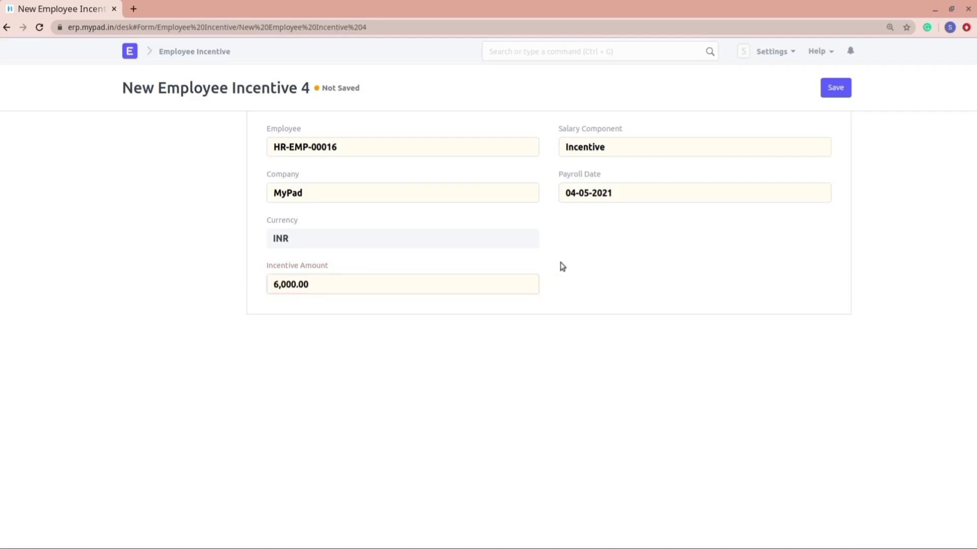
Step: Save the employee incentive and permanently submit it
left_click(835, 87)
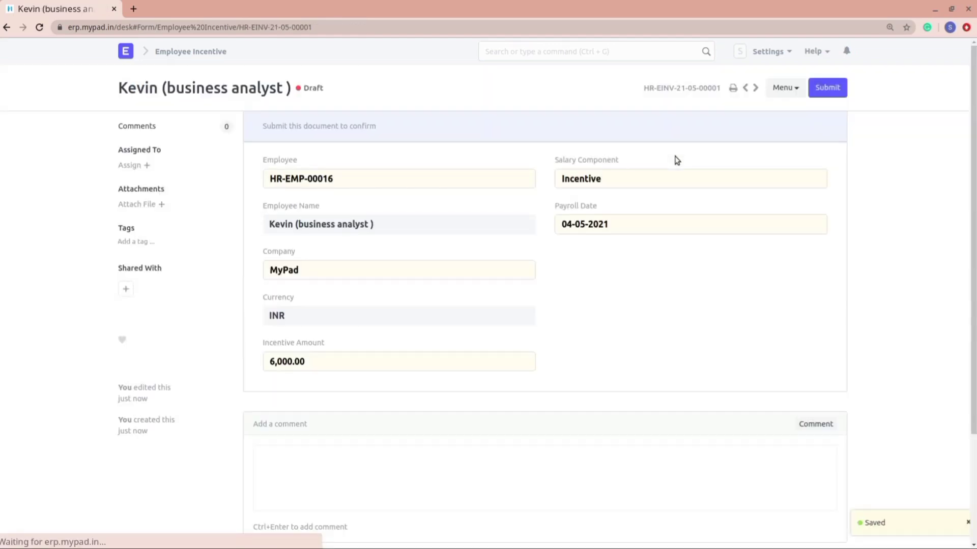
left_click(828, 86)
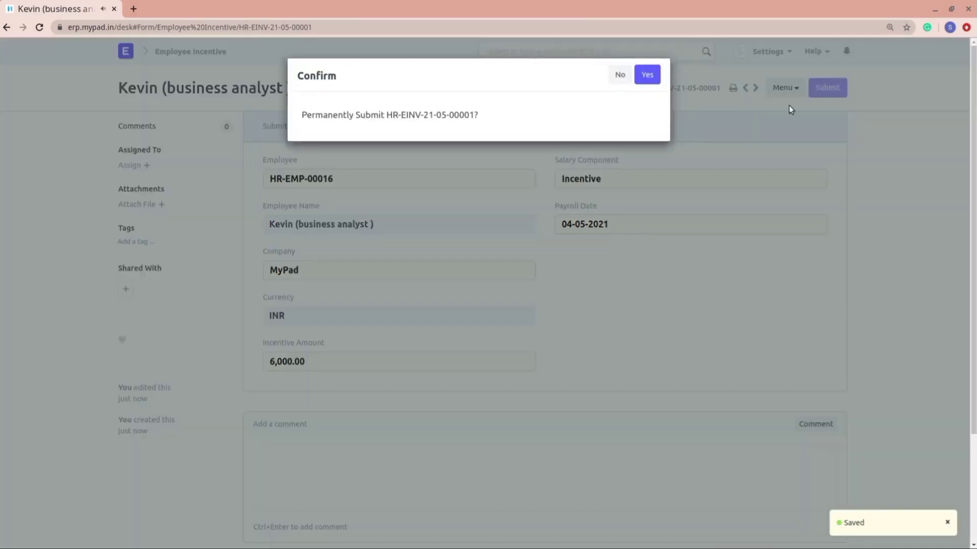
left_click(650, 77)
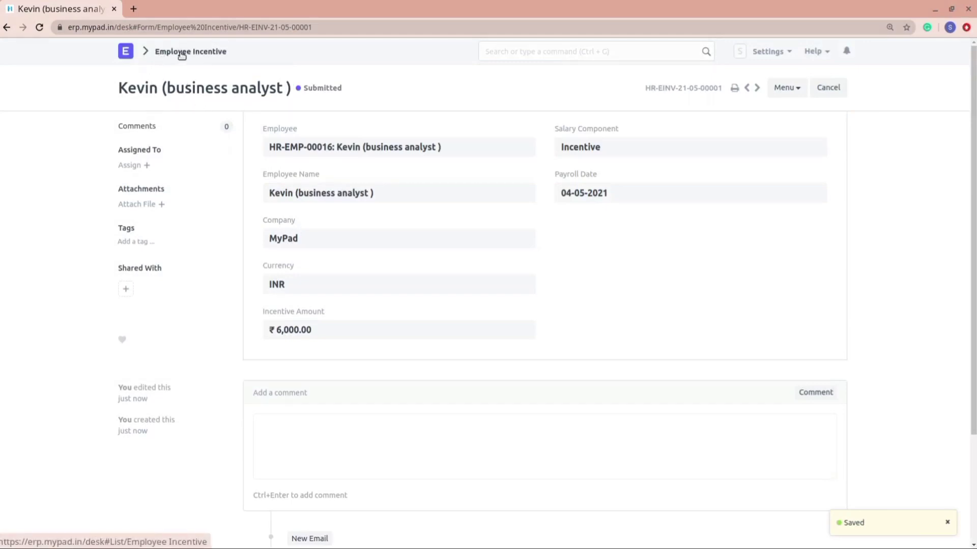
Step: Search for the Additional Salary list and open the submitted Incentive entry dated 04-05-2021
left_click(521, 50)
type("add")
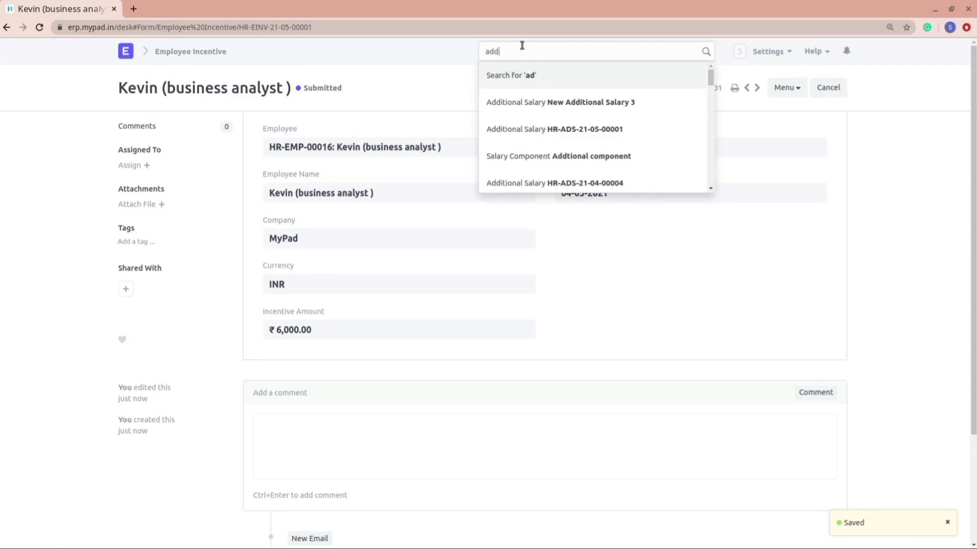
type("i")
left_click(534, 130)
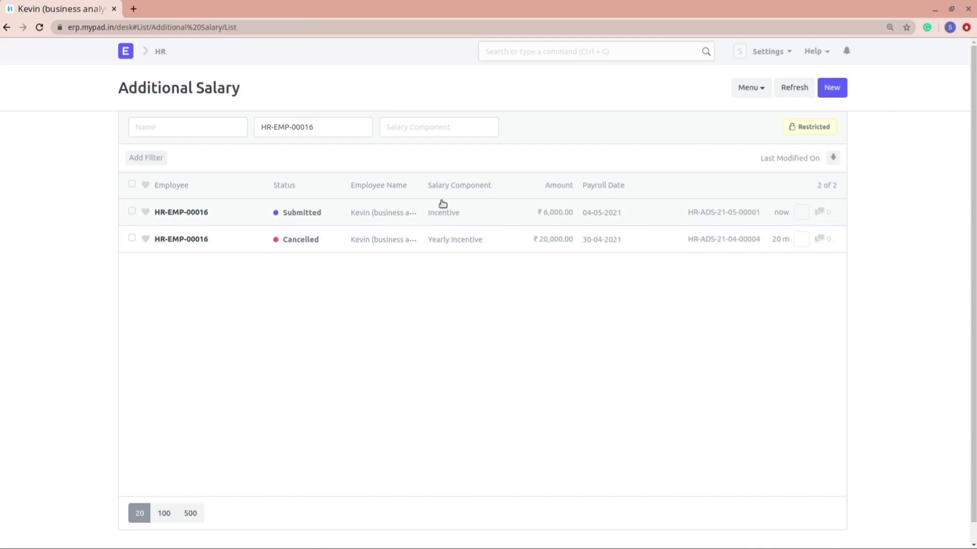
left_click(172, 212)
Step: Start a new salary slip from the Salary Slip list reached through the linked employee's record
left_click(345, 148)
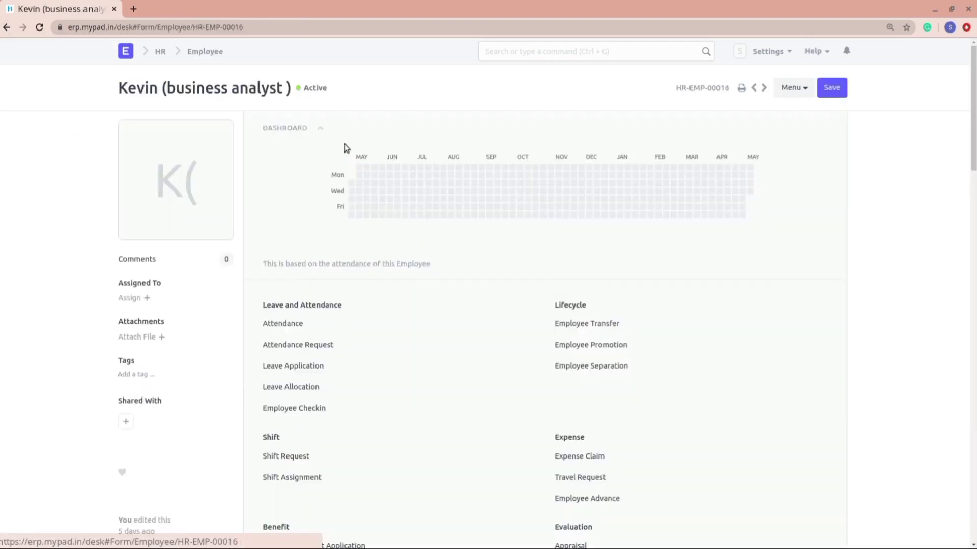
scroll(285, 369, "down", 6)
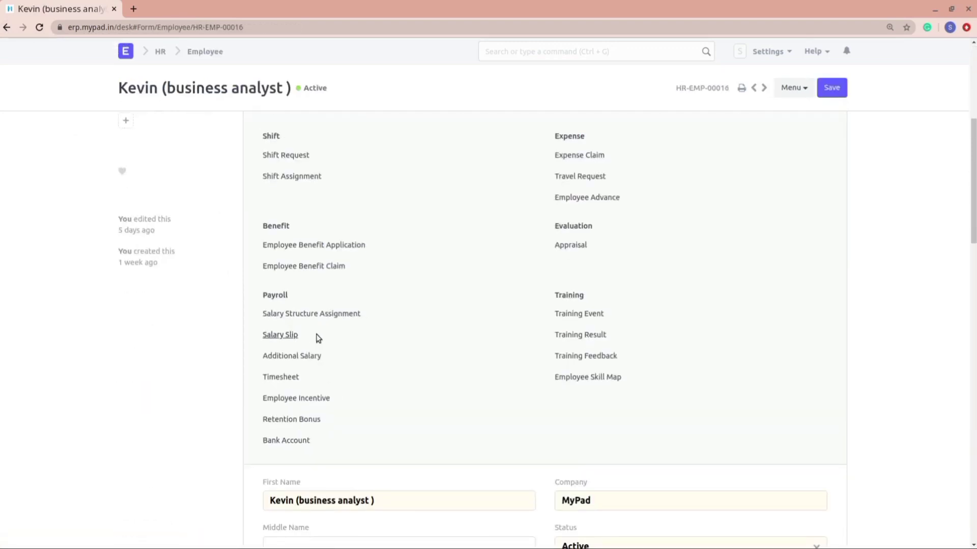
left_click(285, 335)
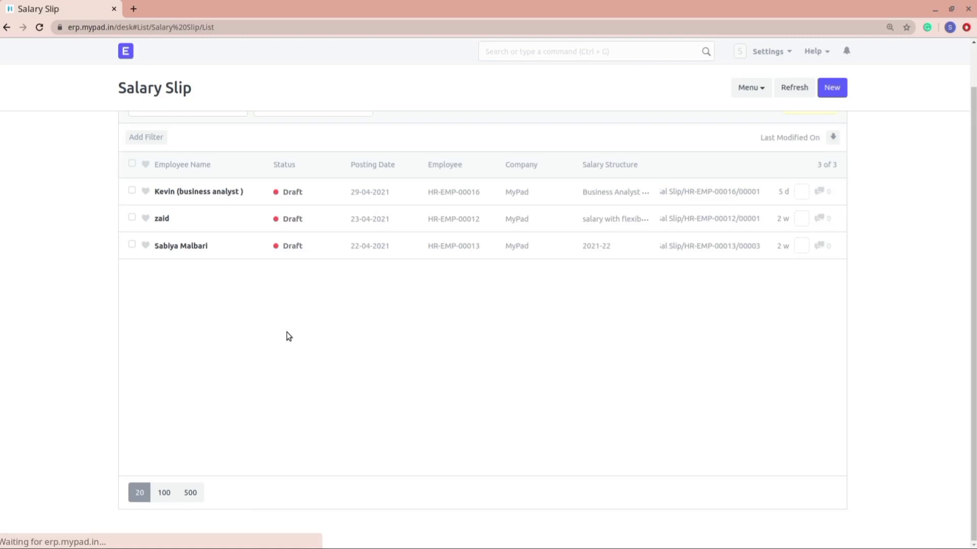
left_click(831, 88)
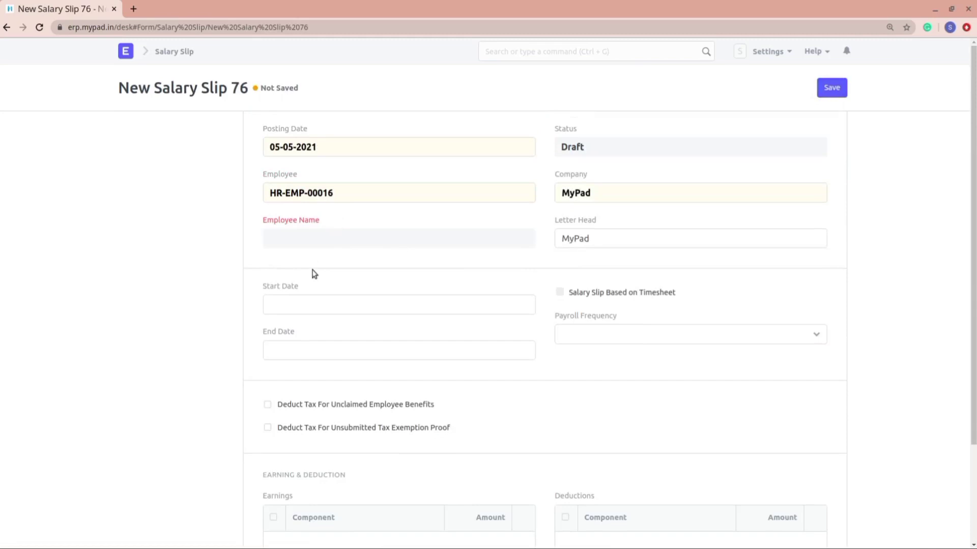
Step: Reselect the business analyst as the employee on the new salary slip to load the employee's details
left_click(350, 192)
left_click(350, 240)
triple_click(351, 193)
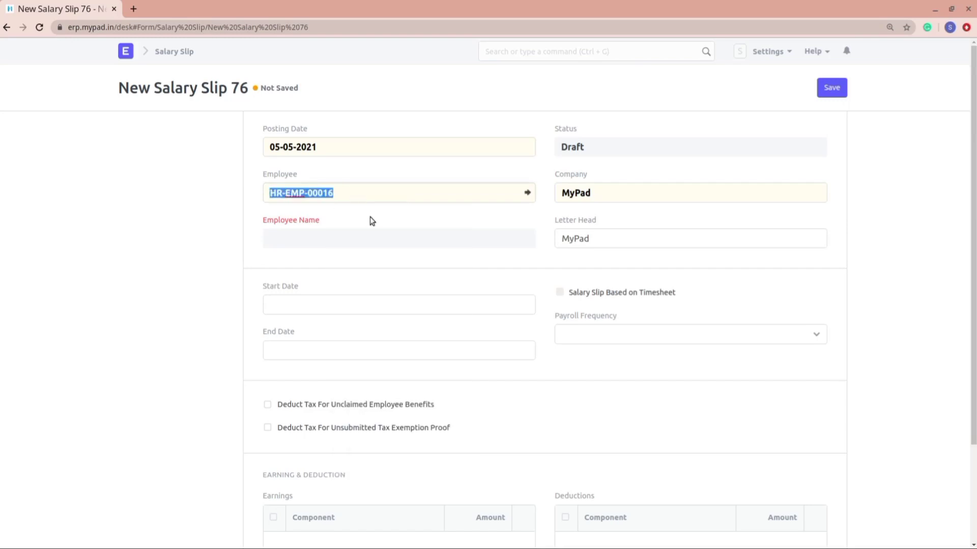
type("k")
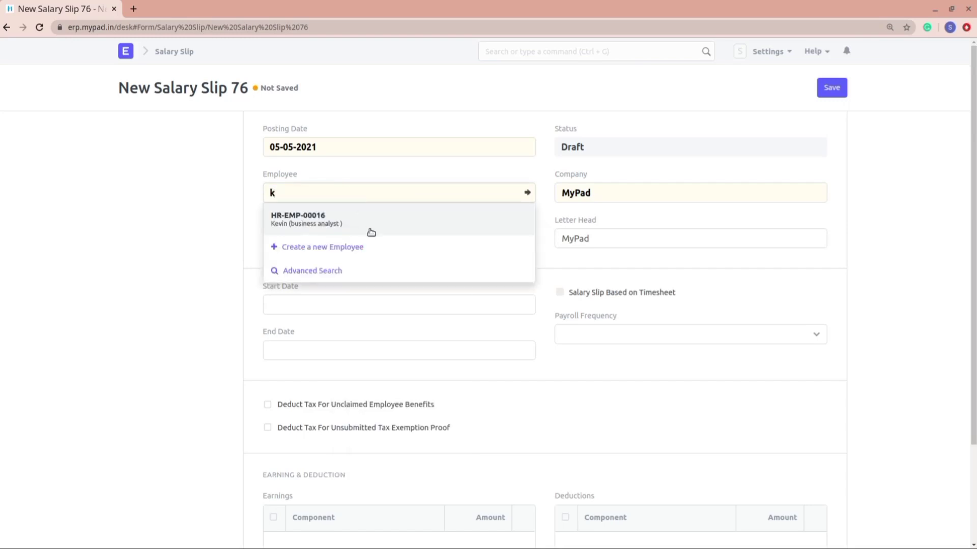
left_click(358, 226)
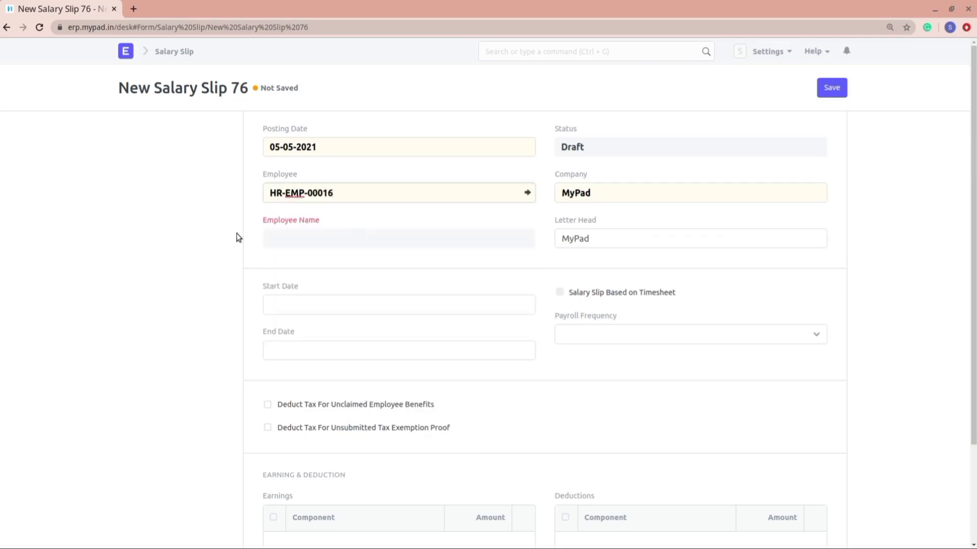
Step: Review the salary slip's pay period, salary structure, and the components in its earnings and deductions tables
scroll(242, 350, "down", 3)
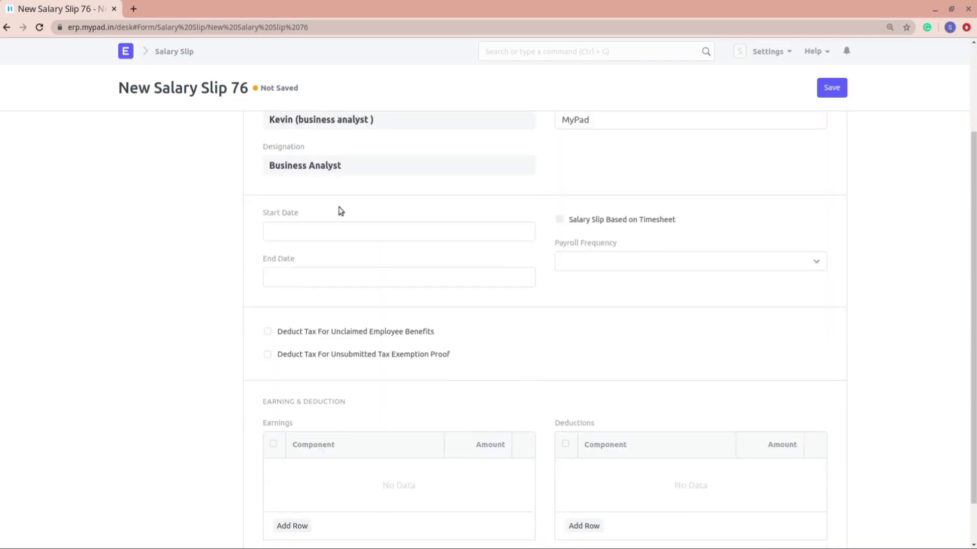
scroll(344, 214, "up", 1)
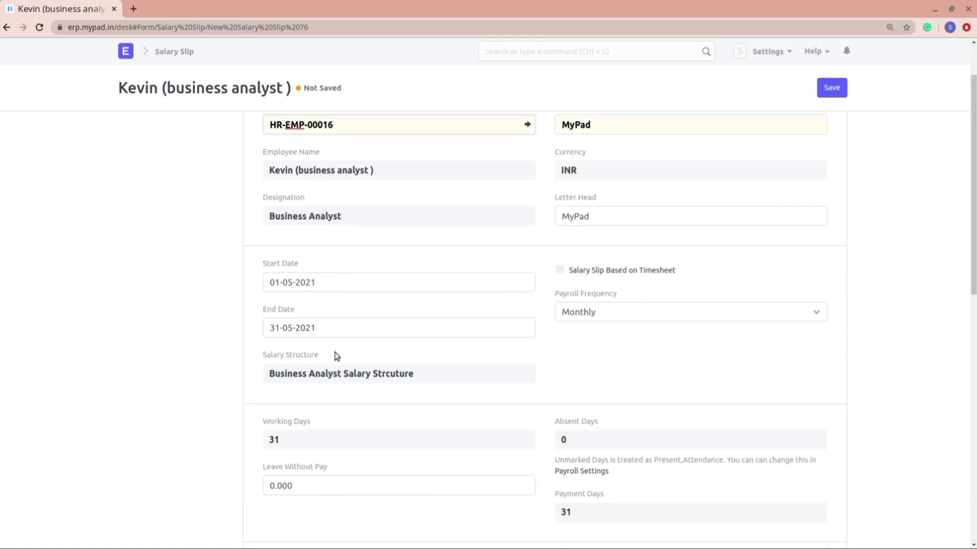
scroll(333, 355, "down", 3)
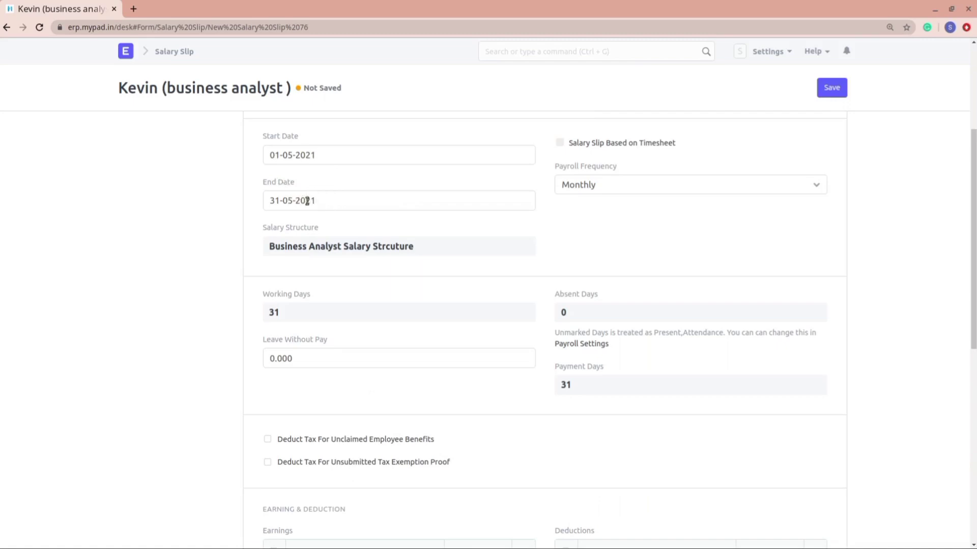
scroll(258, 338, "down", 5)
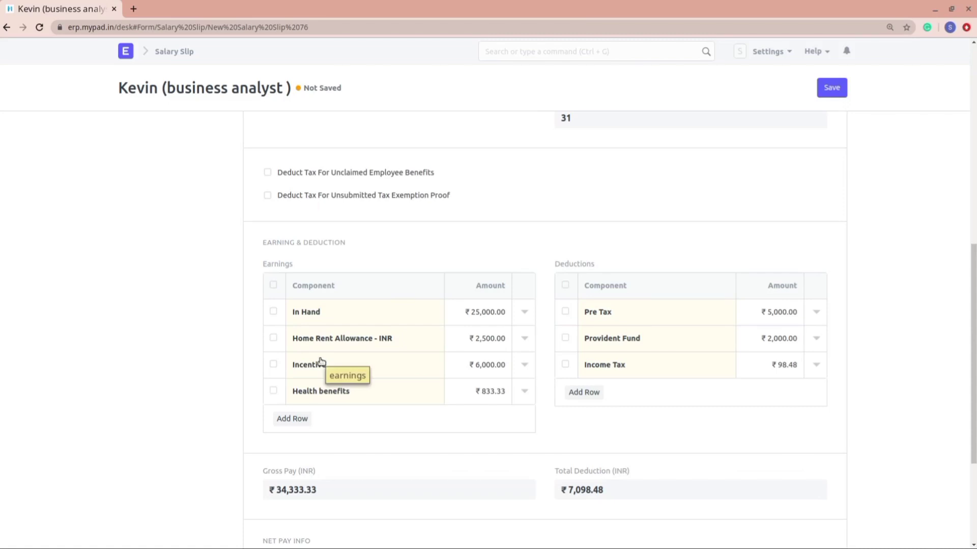
scroll(320, 362, "up", 2)
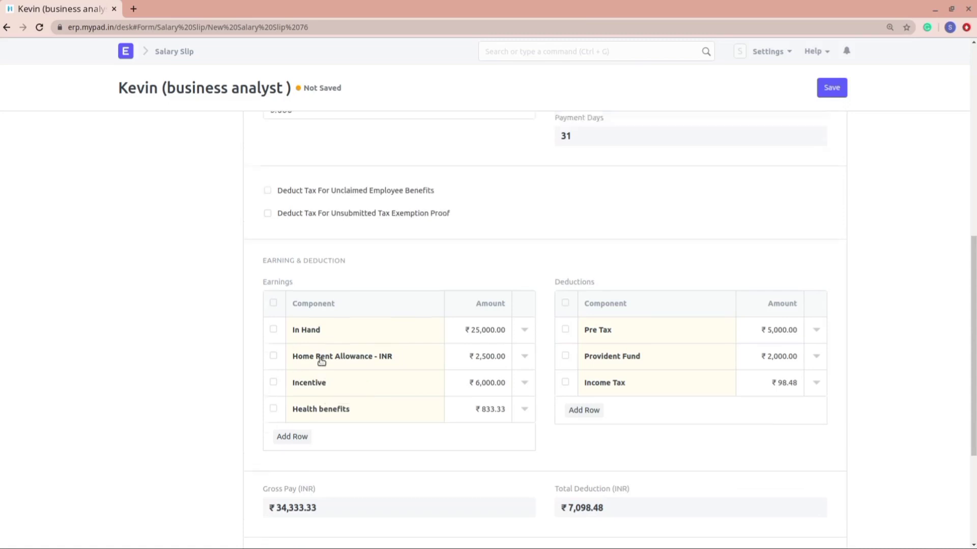
scroll(321, 362, "up", 4)
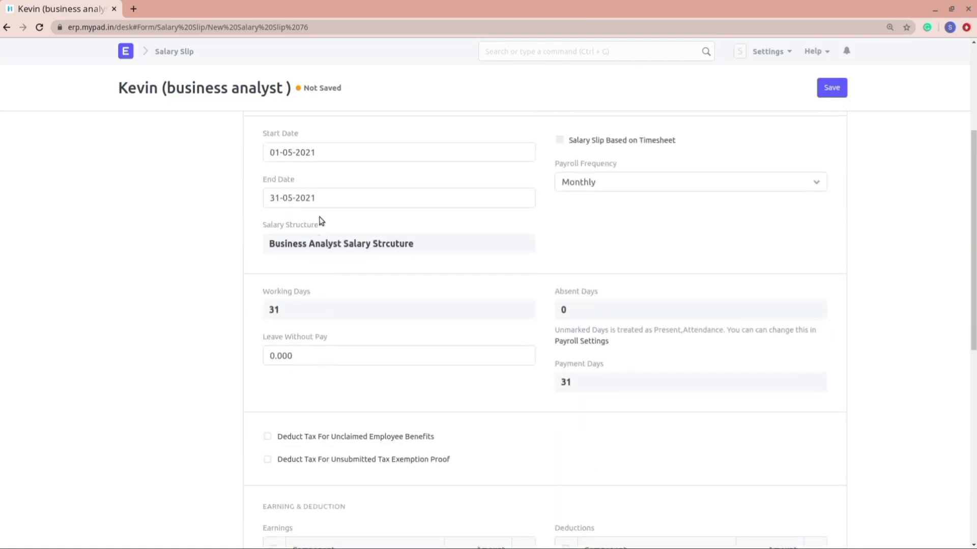
Step: Set the salary slip's start date to 01-03-2021
left_click(348, 154)
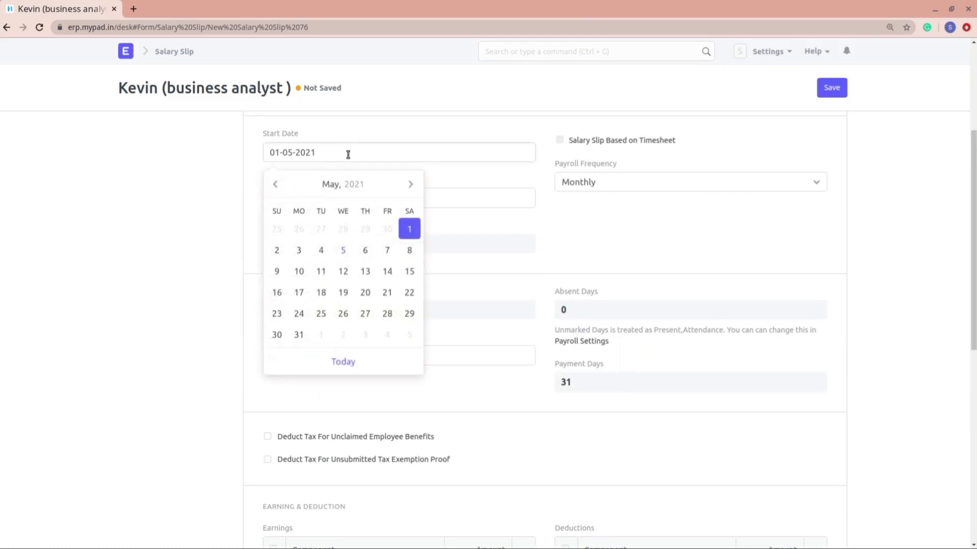
left_click(276, 186)
left_click(276, 186)
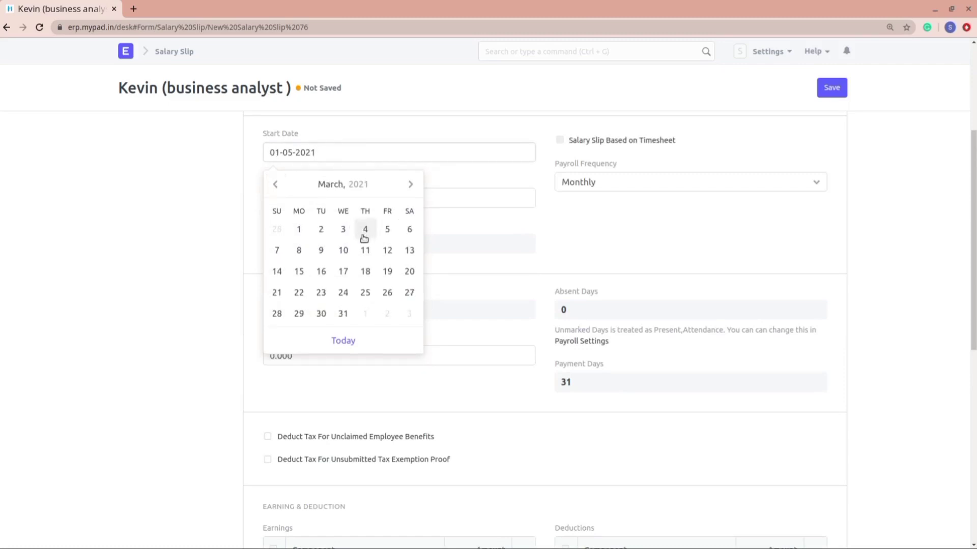
left_click(306, 231)
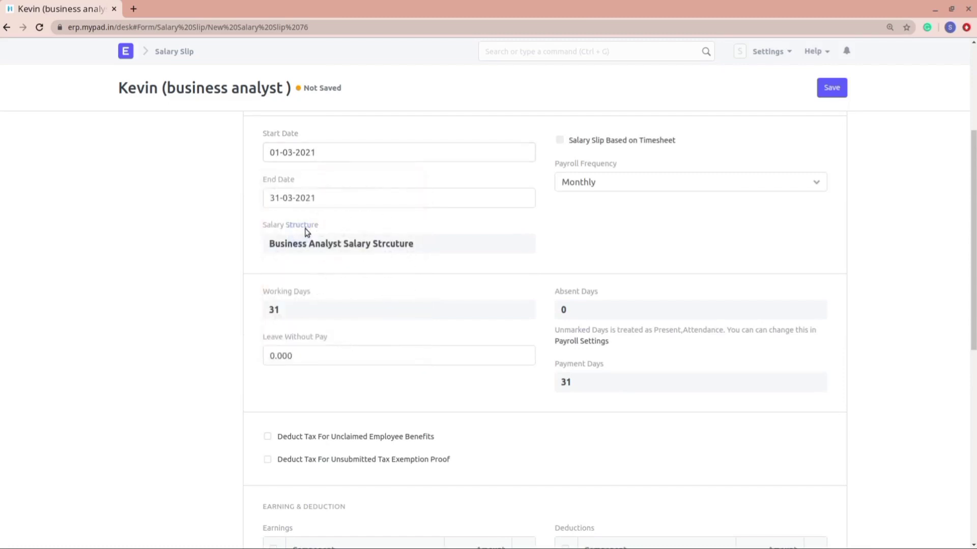
Step: Check the earnings and deductions on the salary slip for the March 2021 pay period
scroll(343, 316, "down", 6)
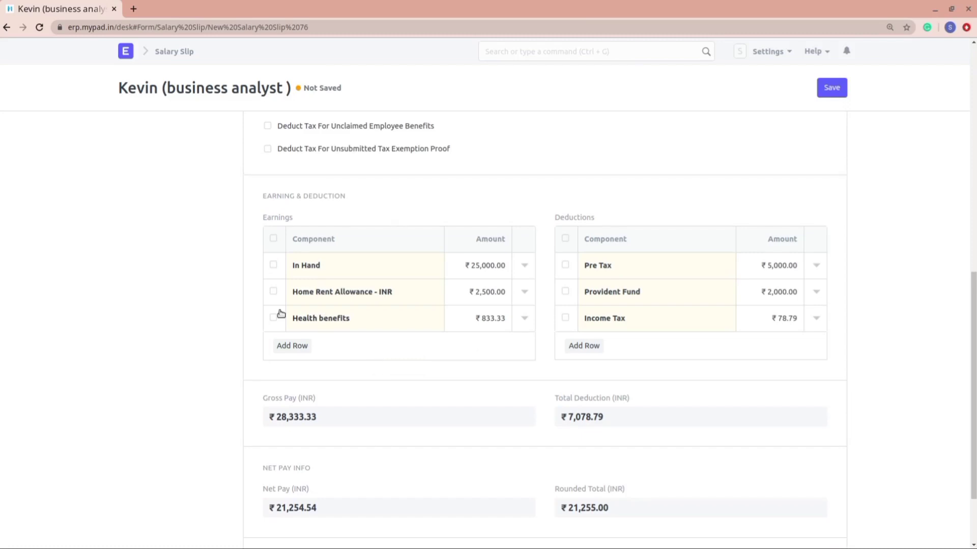
scroll(279, 314, "up", 7)
scroll(281, 314, "up", 1)
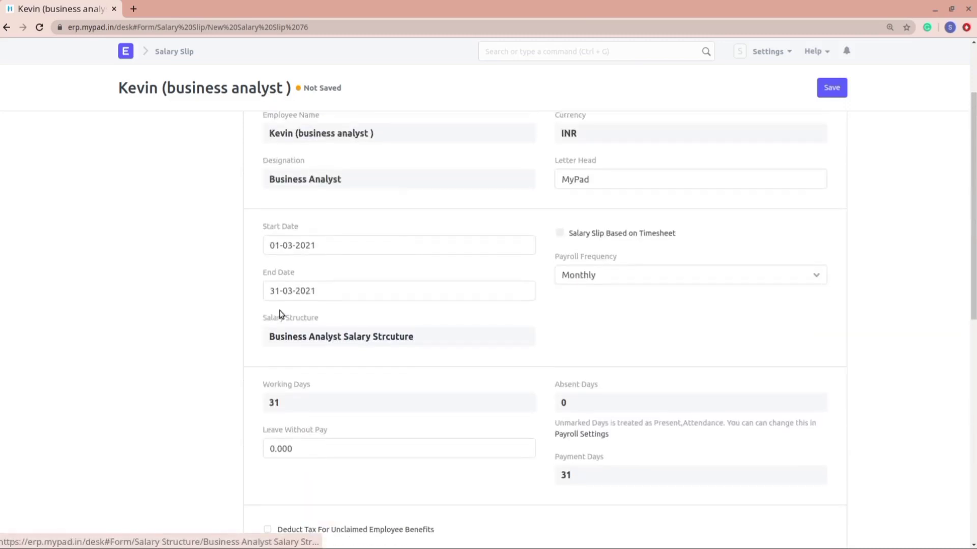
Step: Return to the Additional Salary list filtered by the employee and start a new additional salary
left_click(8, 29)
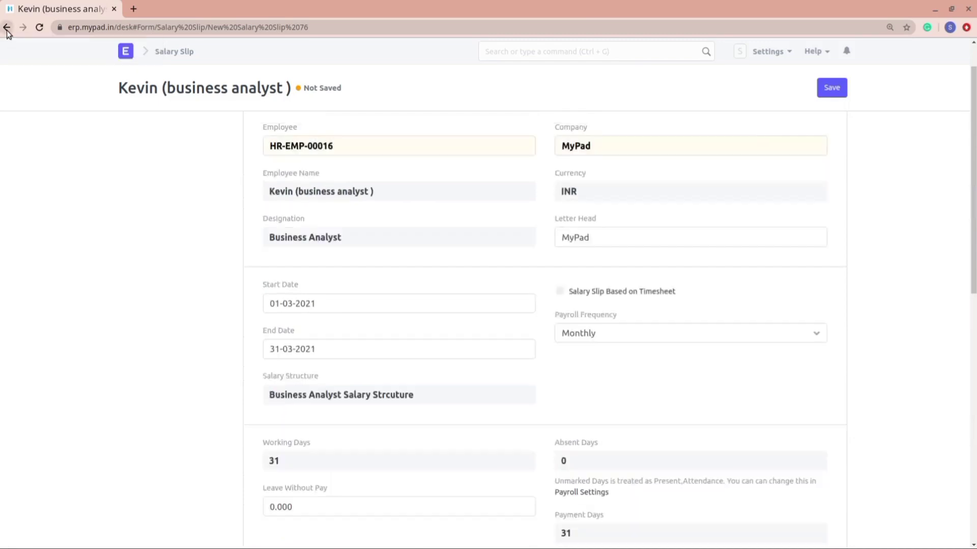
left_click(8, 28)
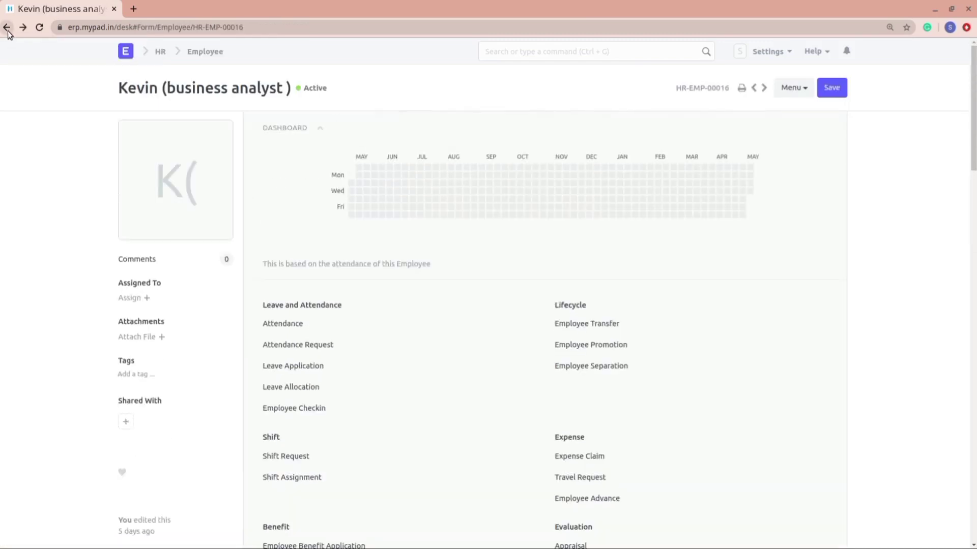
left_click(7, 29)
left_click(204, 51)
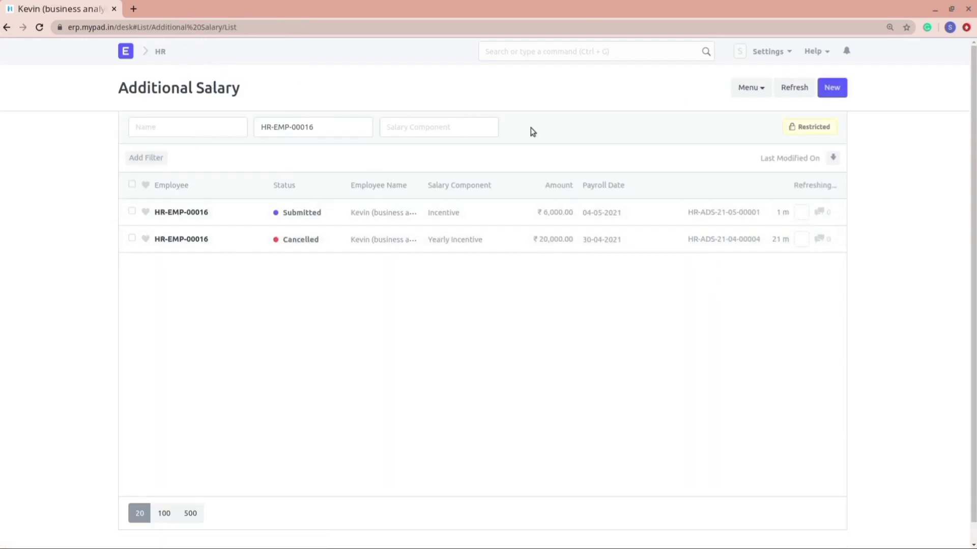
left_click(832, 88)
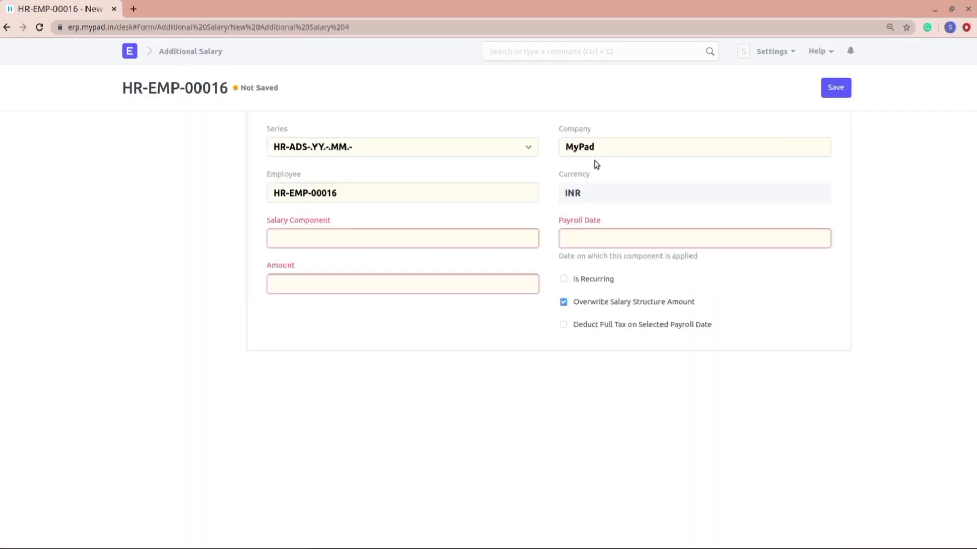
Step: Create a new salary component named Quarterly Bonus with the abbreviation QB from the additional salary's Salary Component field
left_click(296, 238)
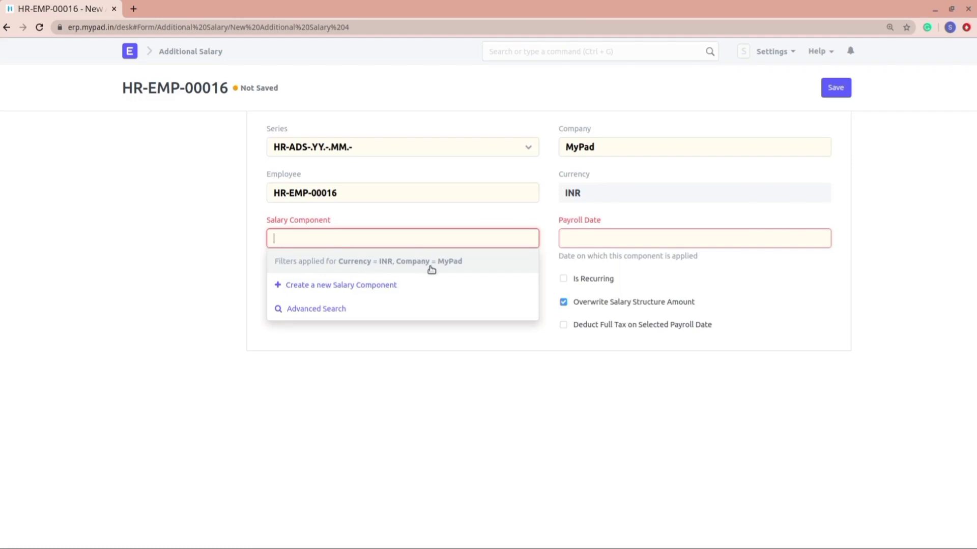
left_click(345, 286)
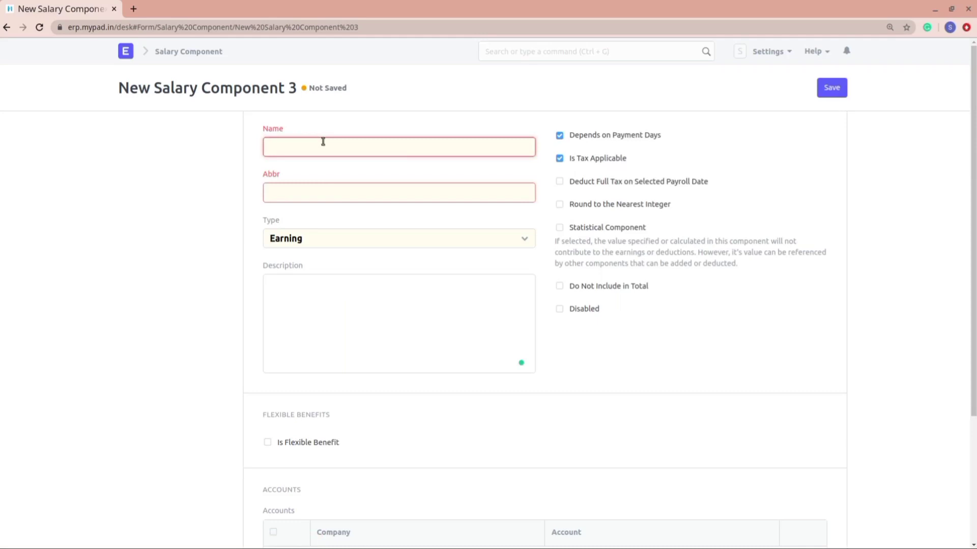
type("Bo")
type("Quarte")
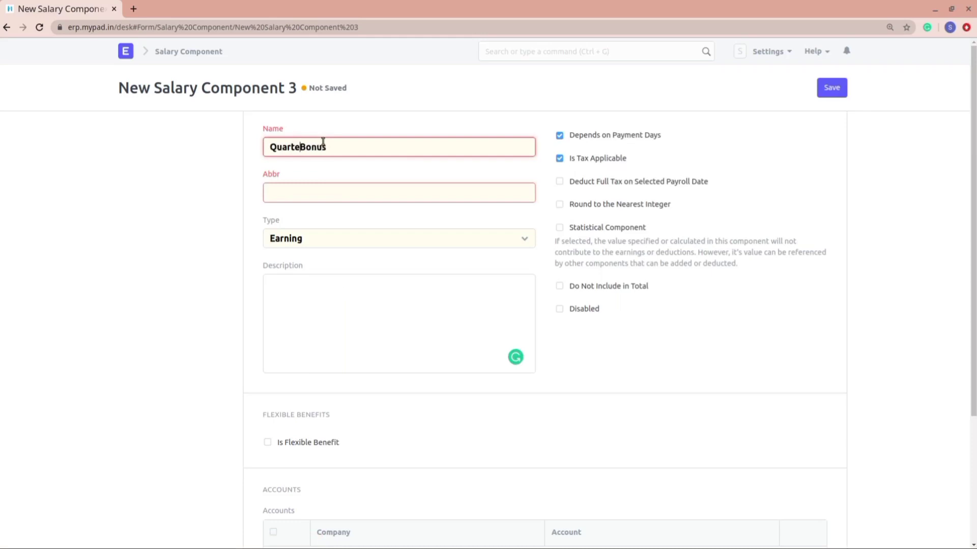
type("rly")
left_click(344, 193)
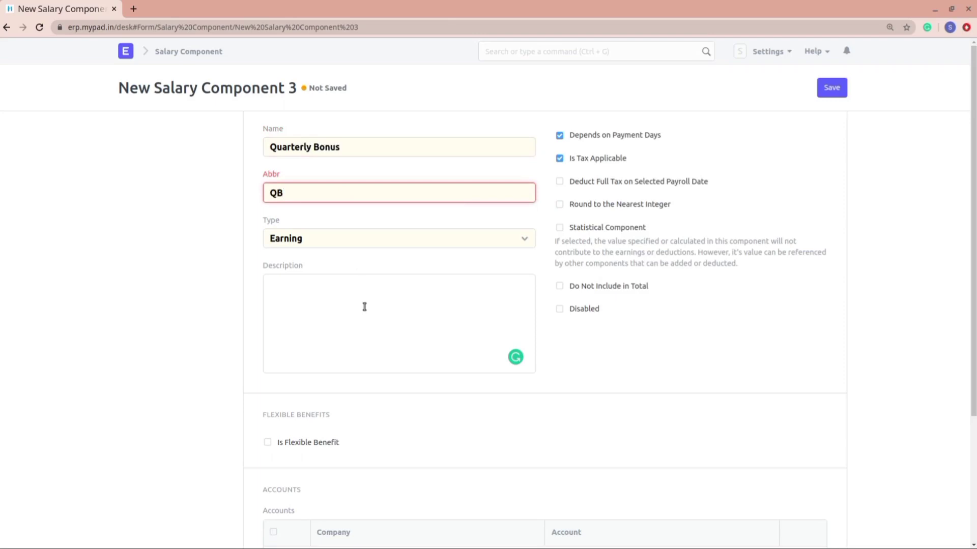
Step: Add an accounts row for MyPad with the account MyPad - MyPad and save the salary component
scroll(364, 307, "down", 3)
left_click(301, 442)
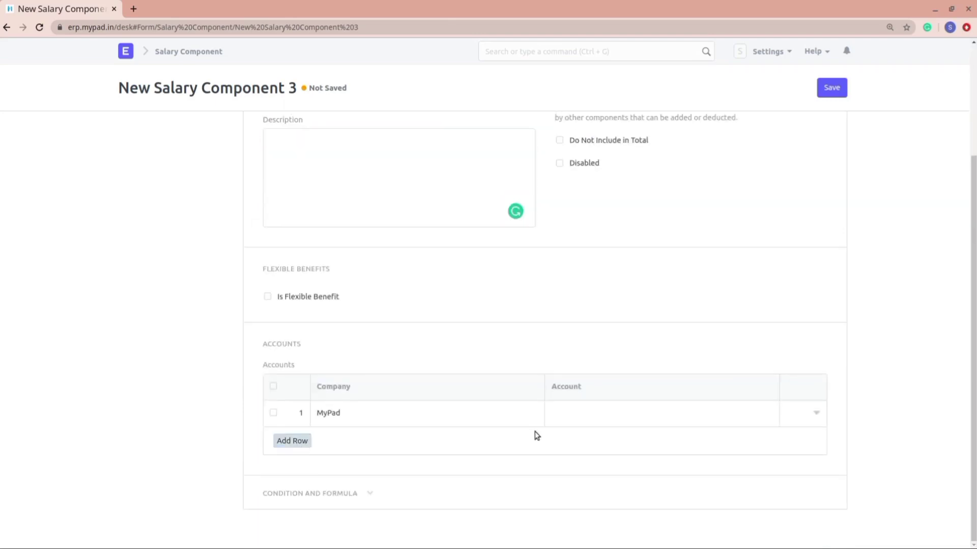
left_click(597, 412)
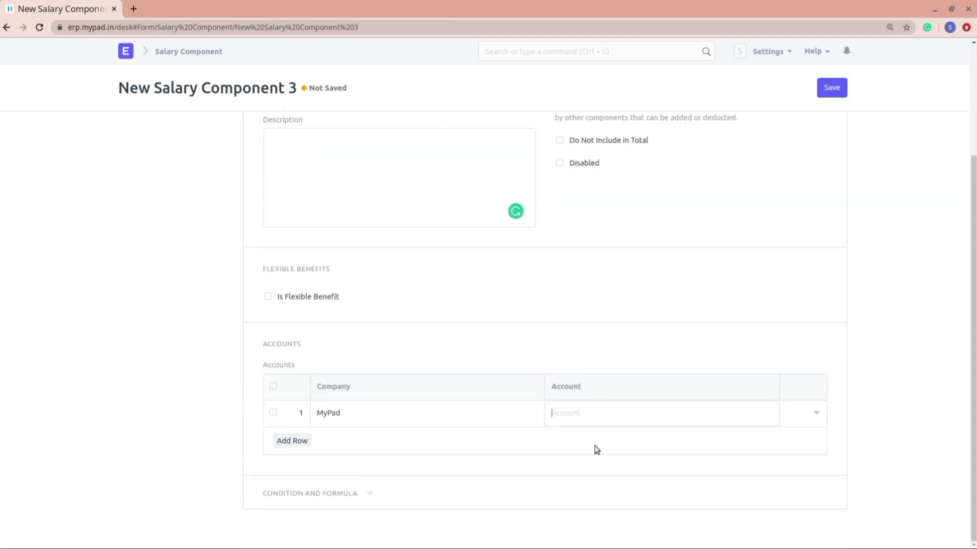
left_click(599, 404)
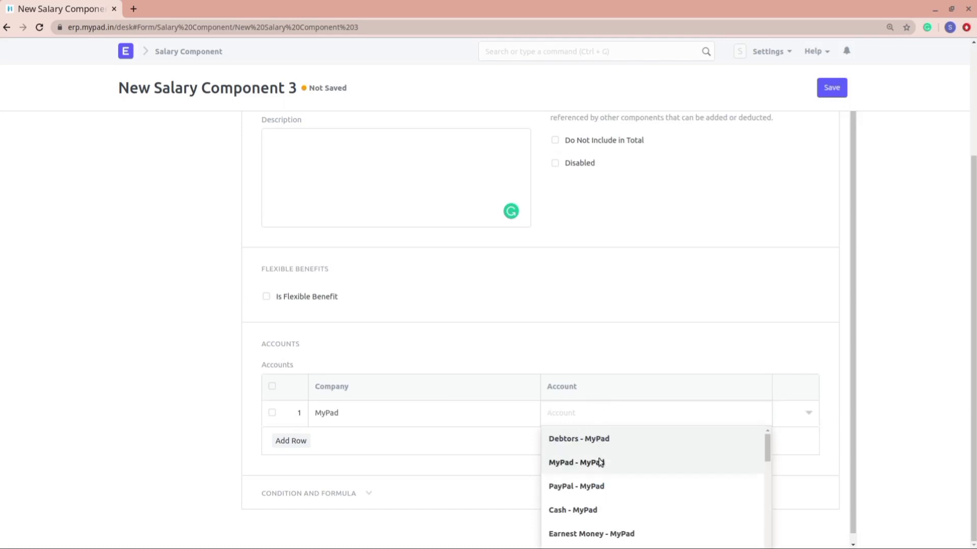
left_click(599, 462)
scroll(682, 305, "up", 3)
left_click(838, 94)
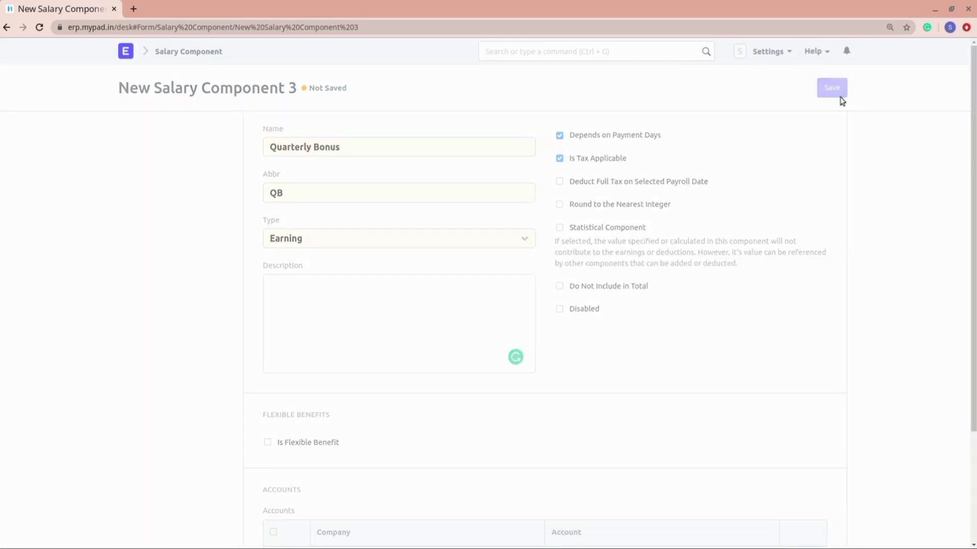
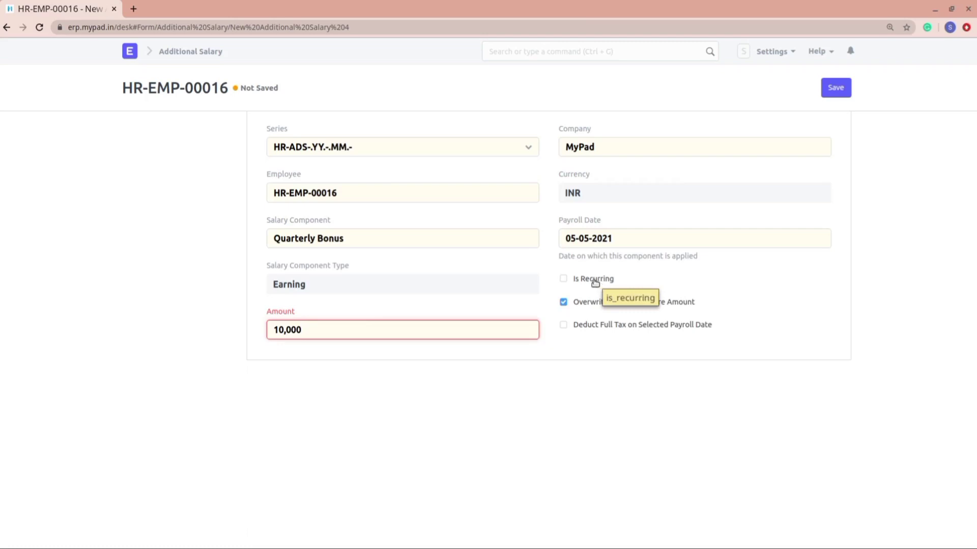
Step: Make the Quarterly Bonus additional salary recurring from 01-01-2021 to 30-03-2021
left_click(599, 280)
left_click(593, 234)
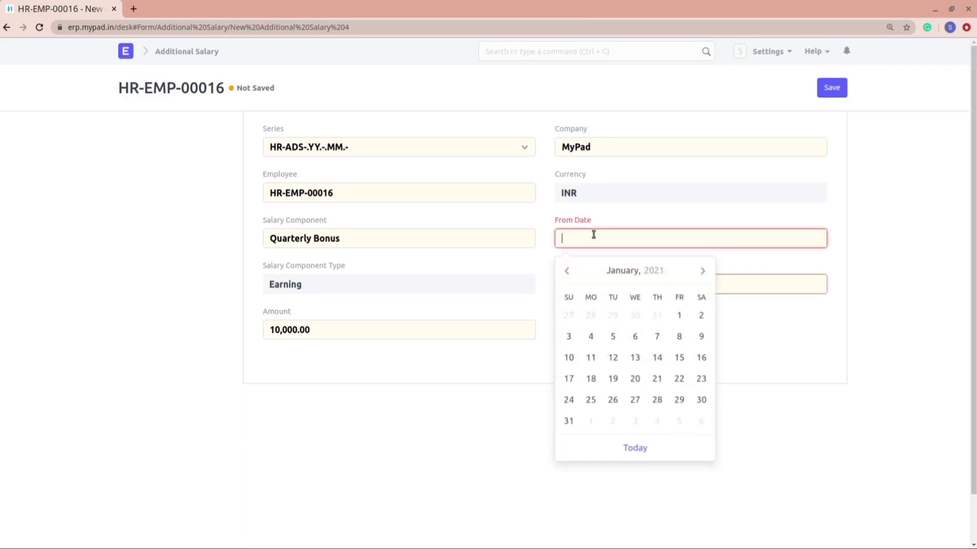
left_click(678, 316)
left_click(631, 289)
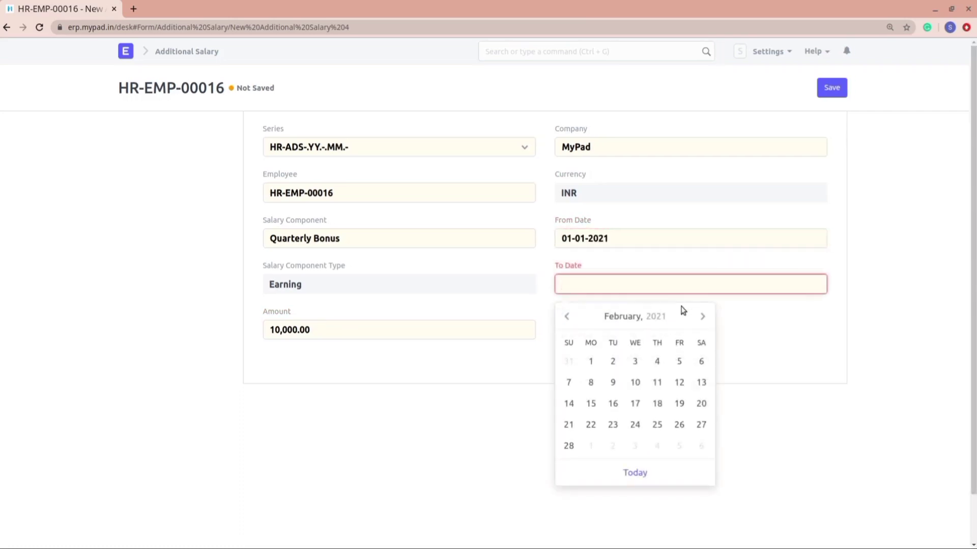
left_click(700, 324)
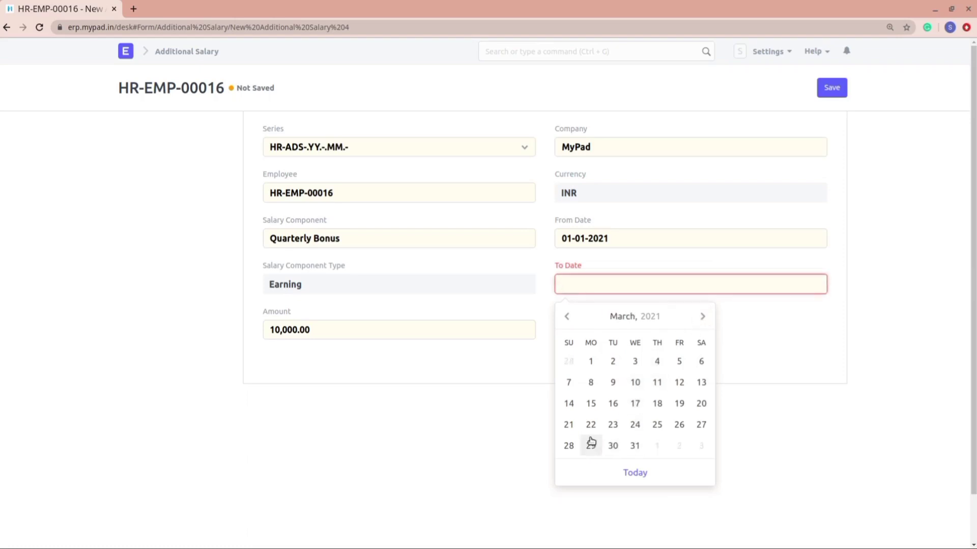
left_click(605, 447)
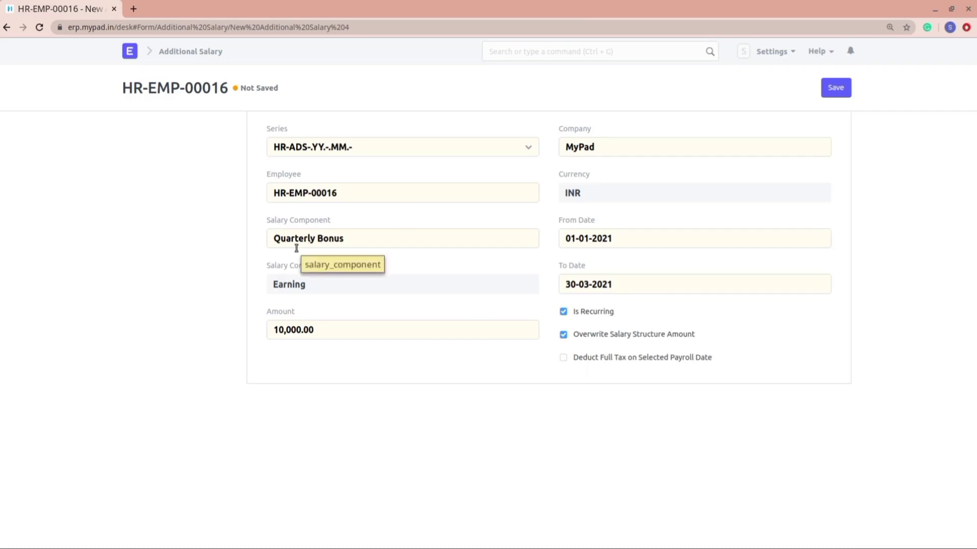
Step: Save the Quarterly Bonus additional salary and submit it permanently
mouse_move(296, 248)
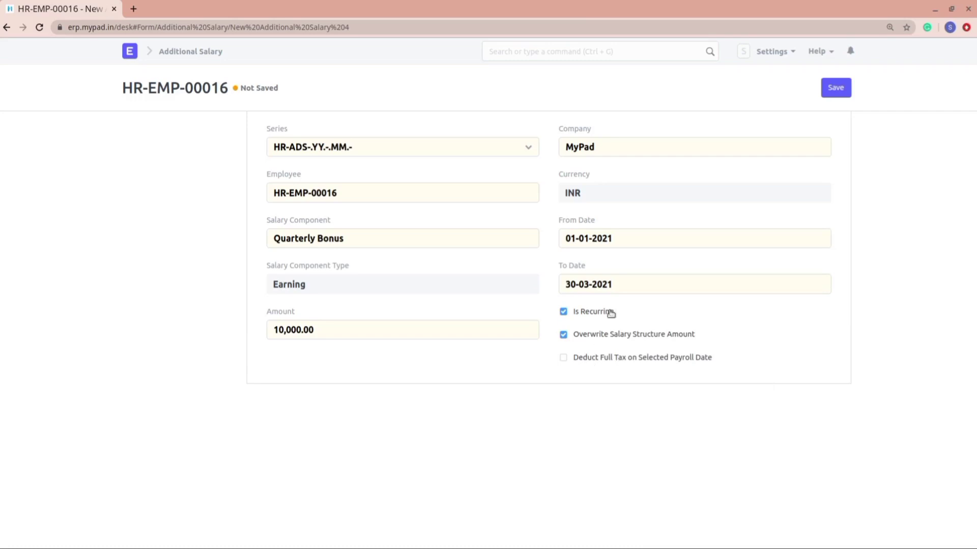
left_click(838, 94)
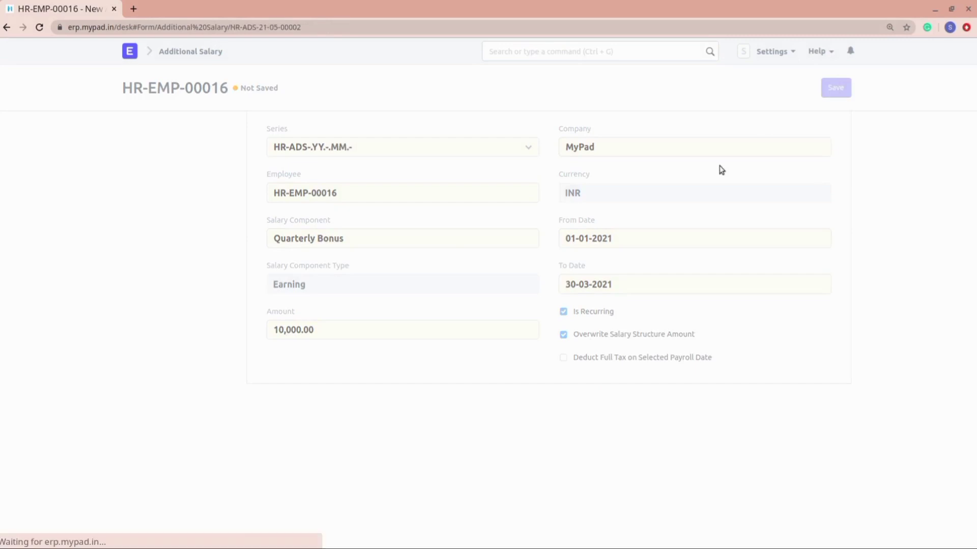
left_click(820, 95)
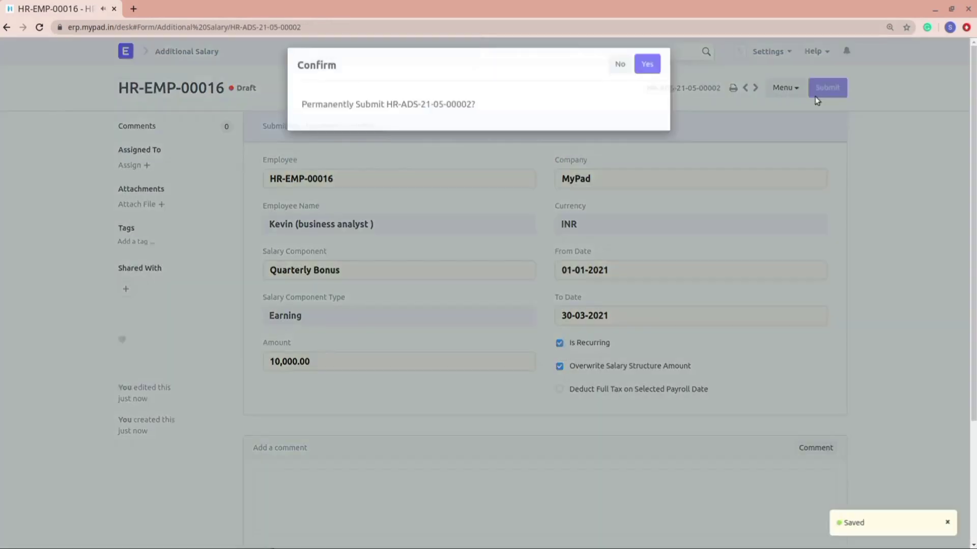
left_click(642, 74)
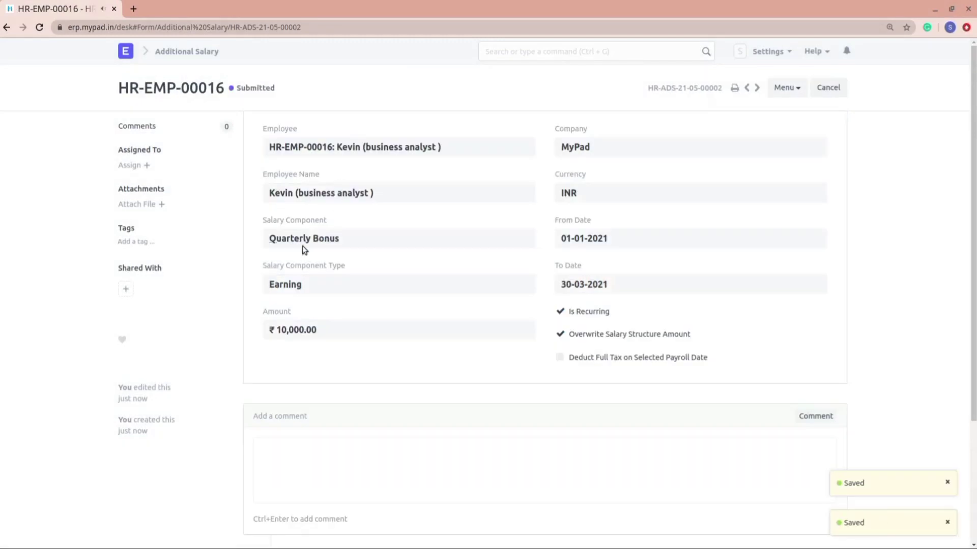
Step: Open the linked employee's record and start a new salary slip from its Salary Slip list
left_click(422, 153)
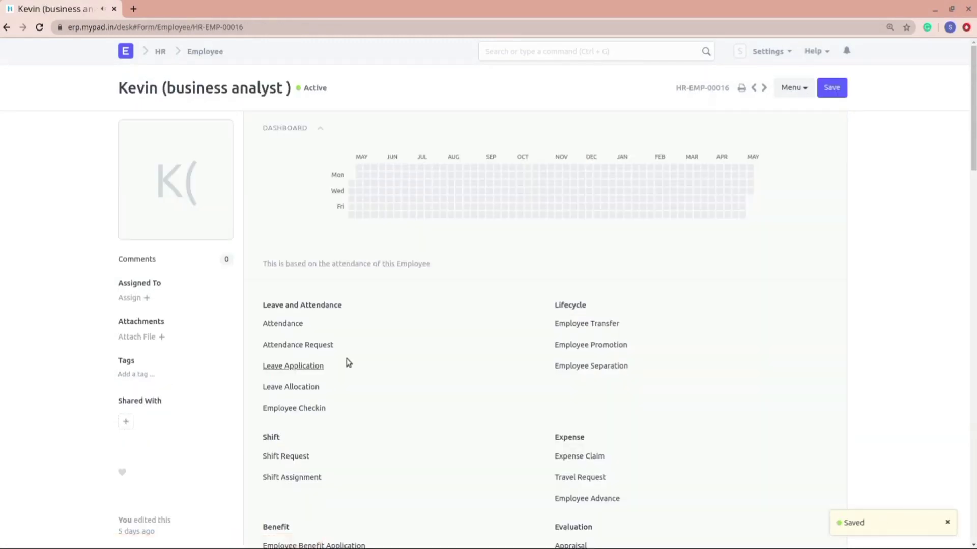
scroll(346, 363, "down", 6)
left_click(294, 275)
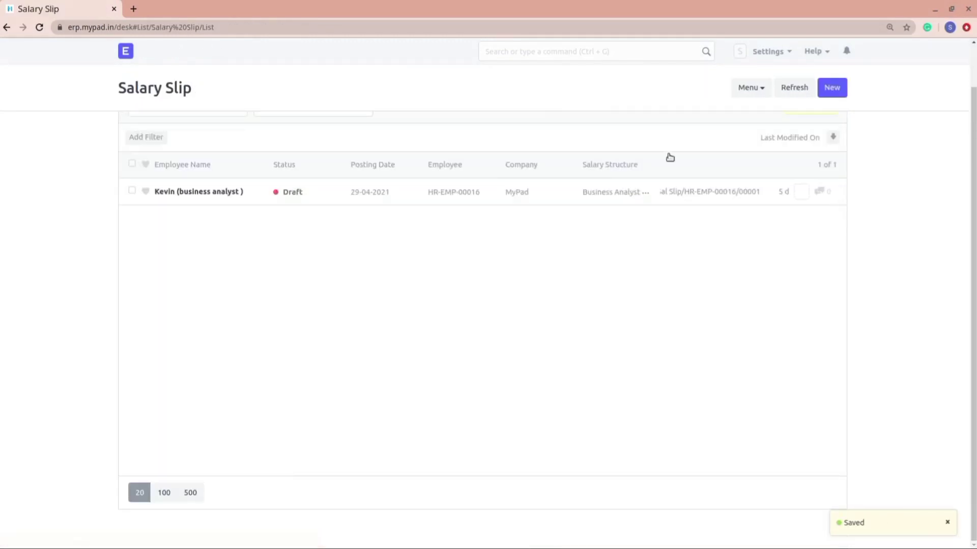
left_click(831, 88)
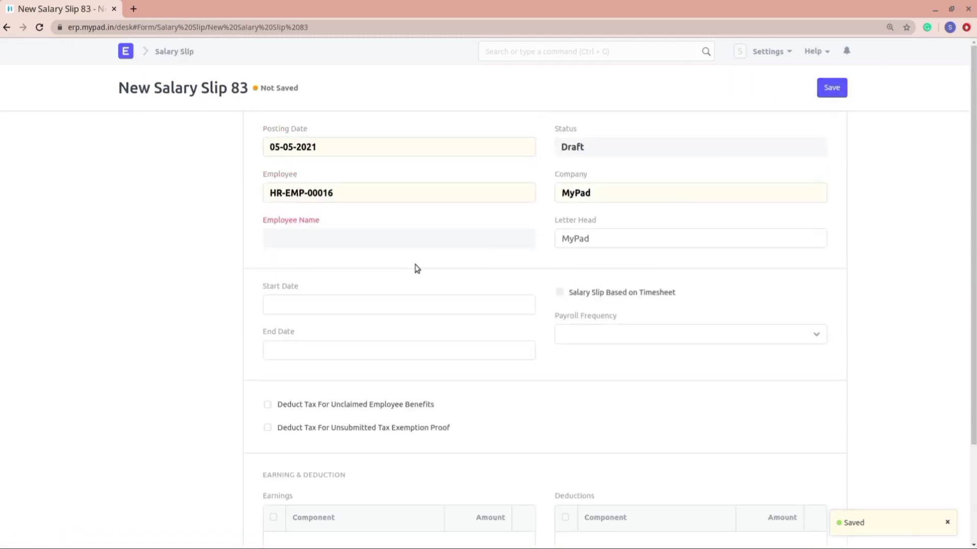
Step: Reselect the business analyst as the employee on the new salary slip to load the pay details
triple_click(364, 199)
type("k")
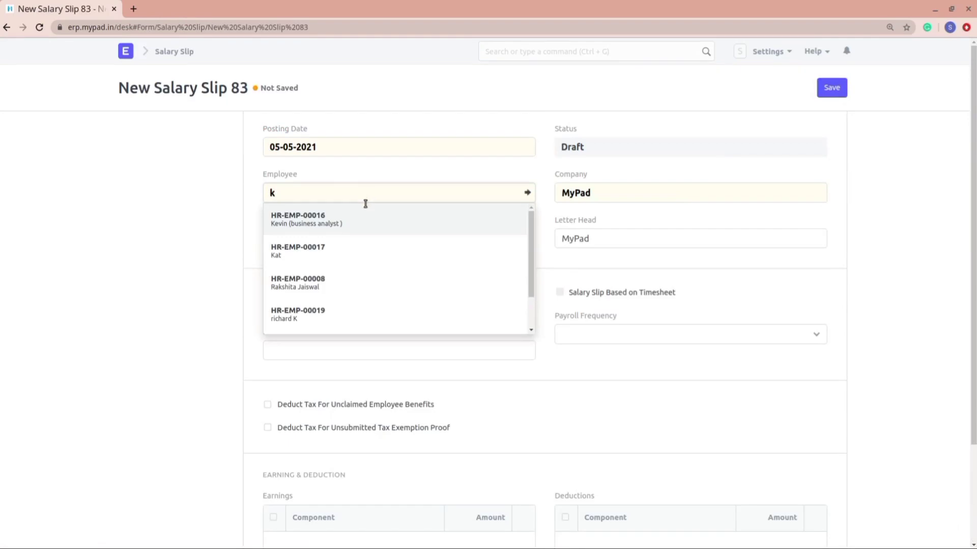
left_click(368, 222)
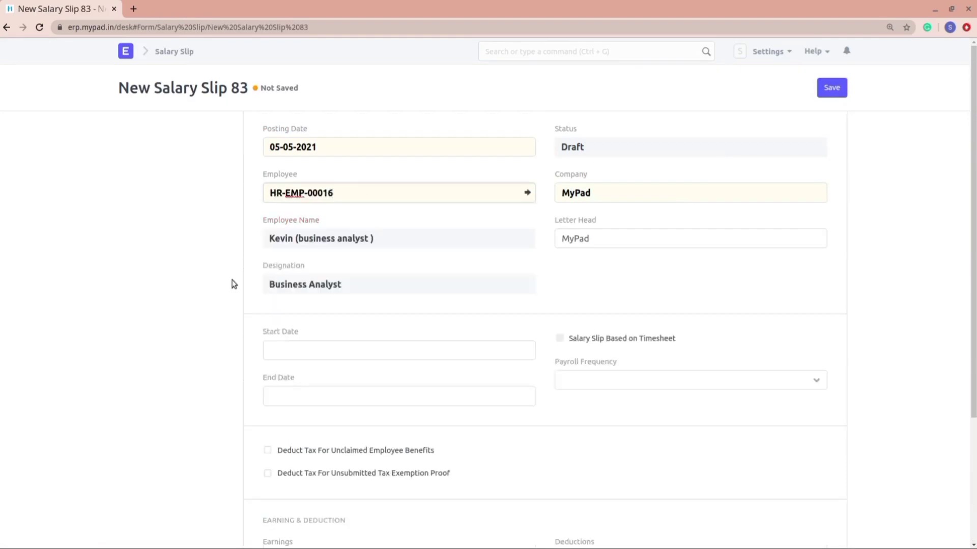
Step: Review the new salary slip's pay period and look for the Incentive and Quarterly Bonus among its earnings
scroll(260, 361, "down", 9)
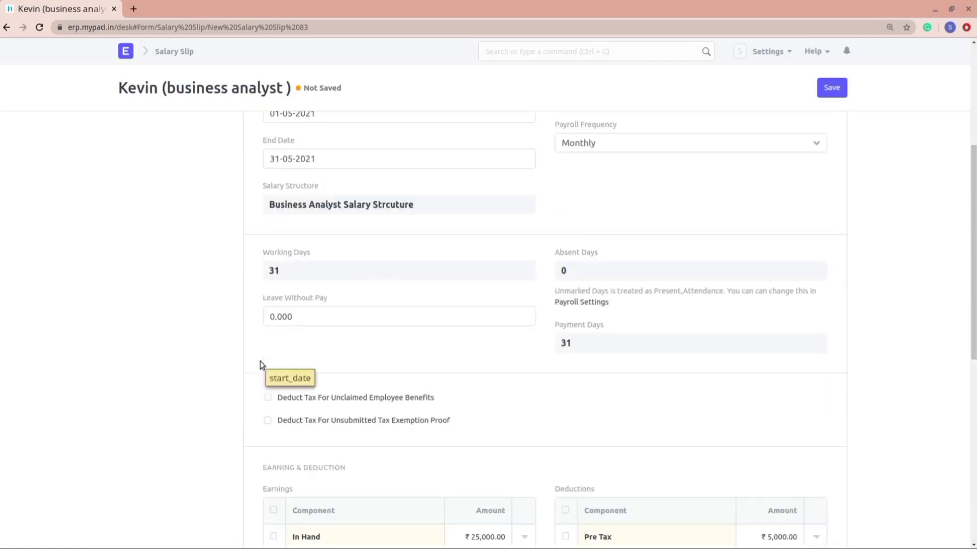
scroll(261, 361, "up", 10)
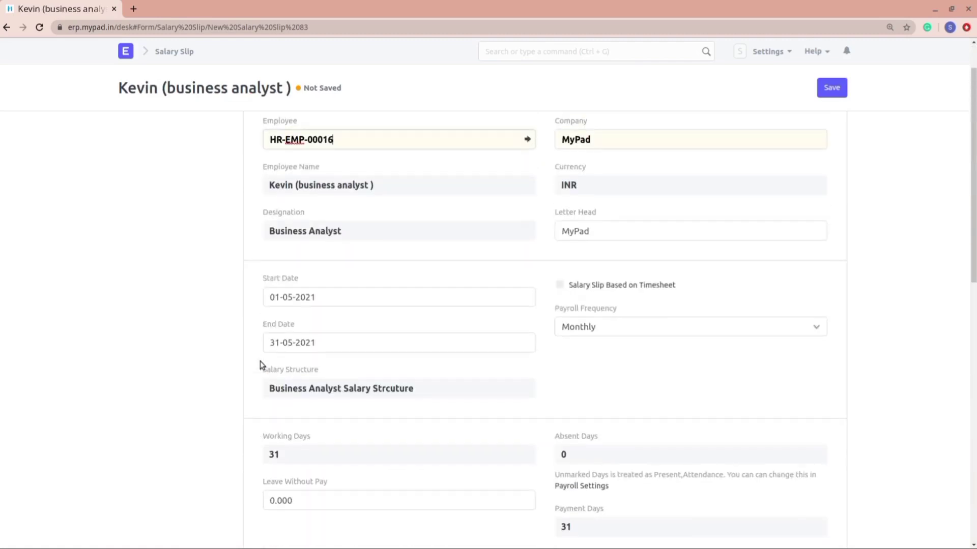
scroll(293, 295, "down", 9)
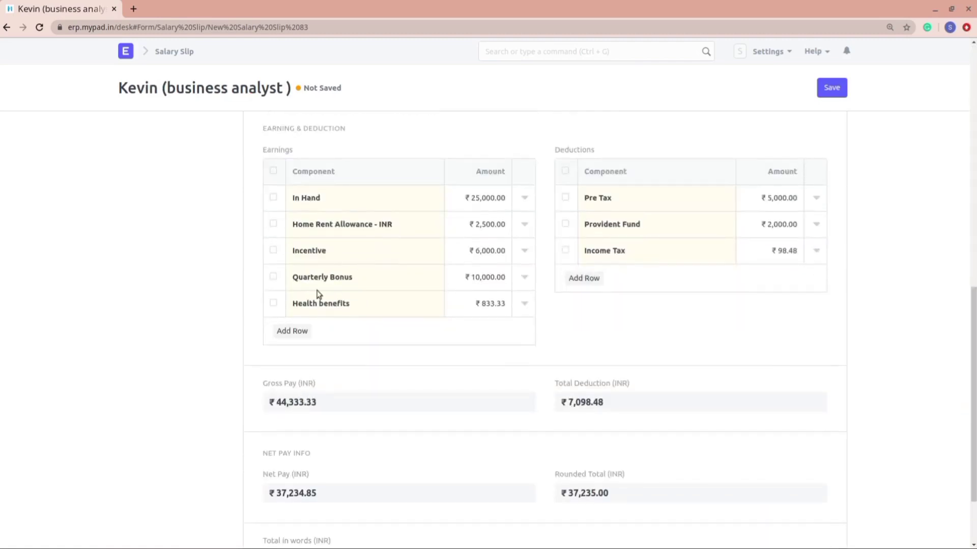
Step: Set the salary slip's start date to 01-04-2021 and check the earnings and deductions for that period
scroll(329, 293, "up", 10)
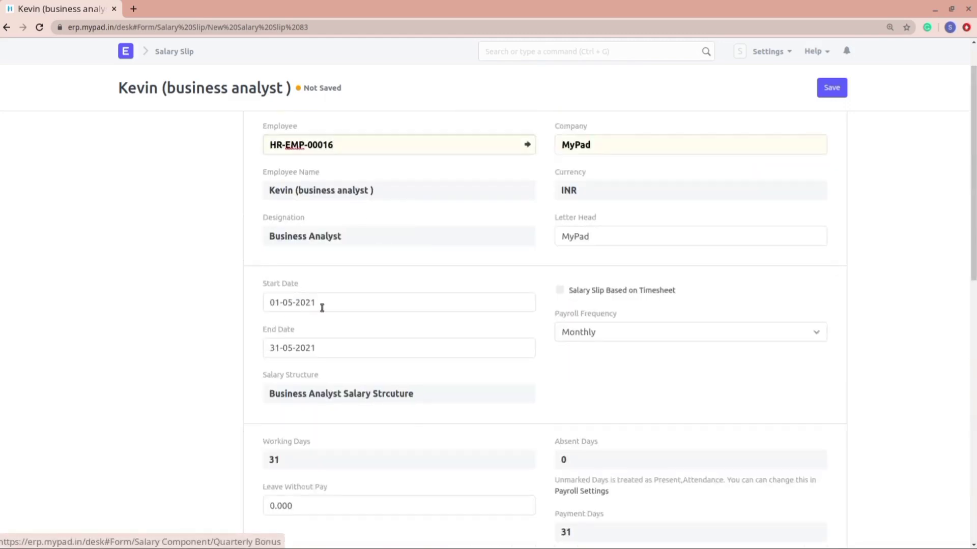
left_click(321, 307)
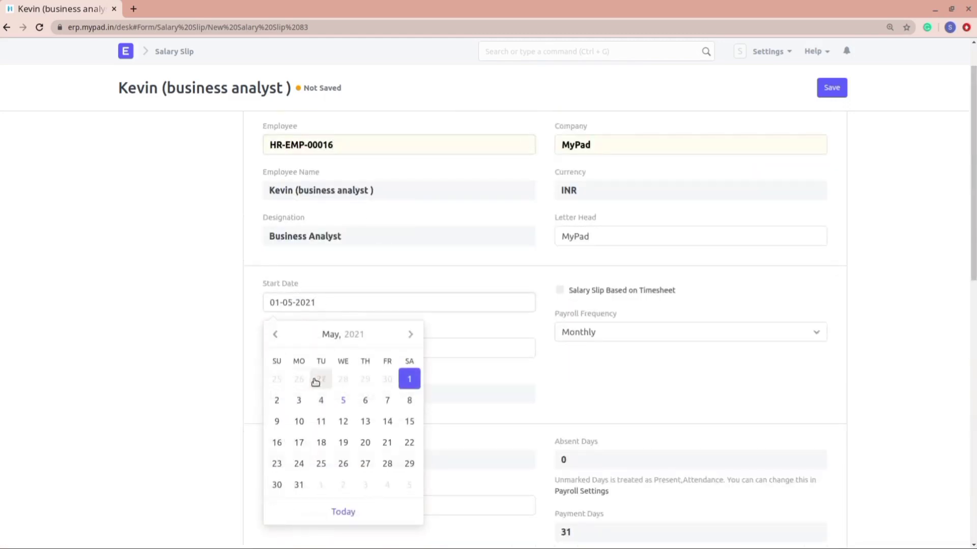
left_click(273, 337)
left_click(366, 380)
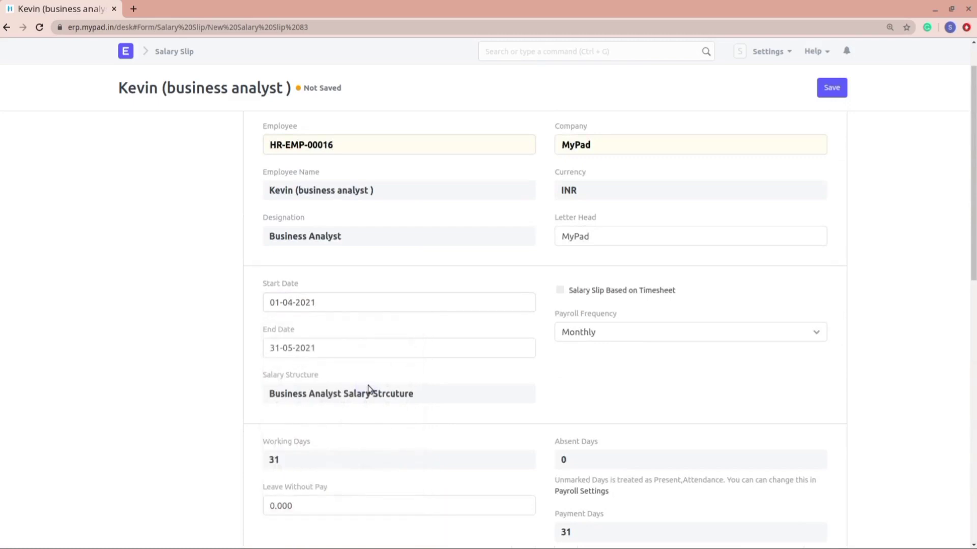
scroll(368, 389, "down", 10)
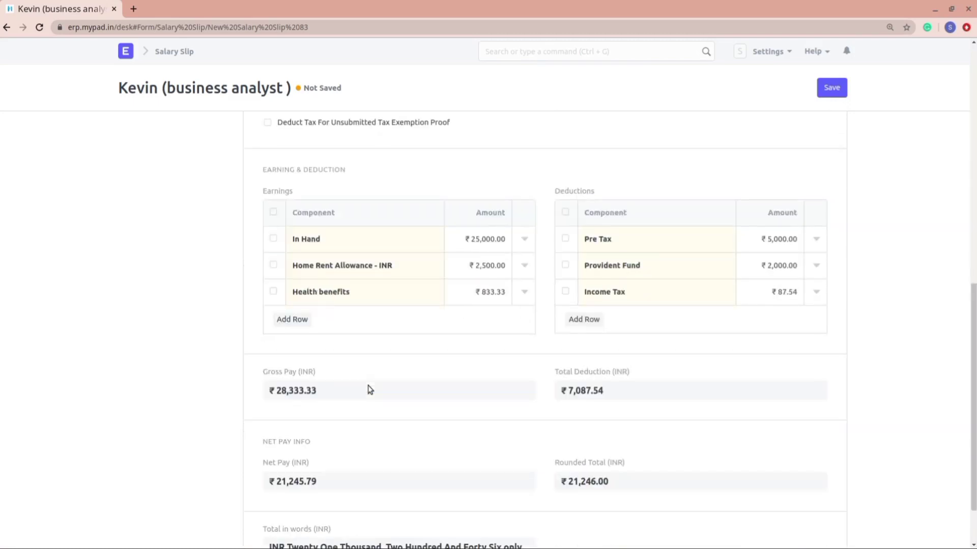
Step: Set the salary slip's start date to 01-03-2021 and check the earnings and deductions
scroll(369, 389, "up", 2)
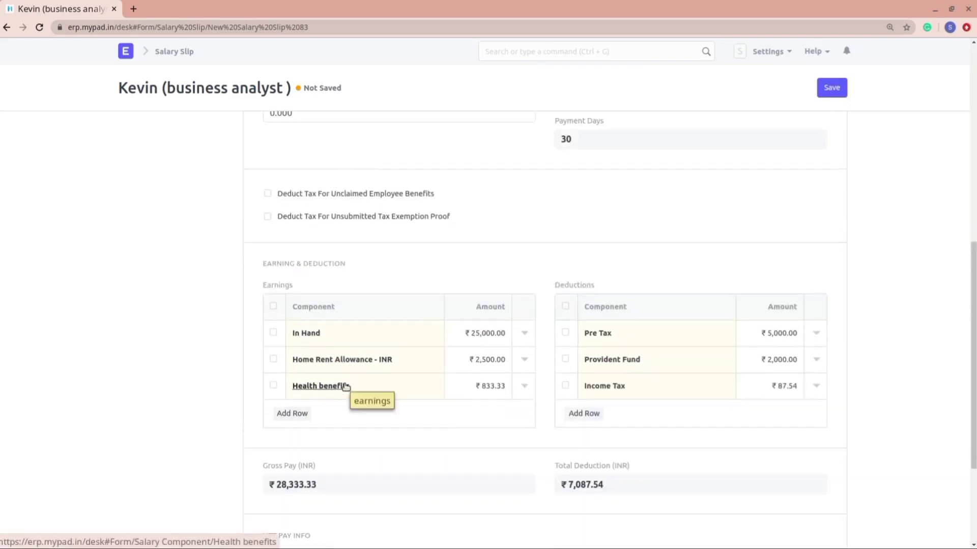
scroll(370, 345, "up", 8)
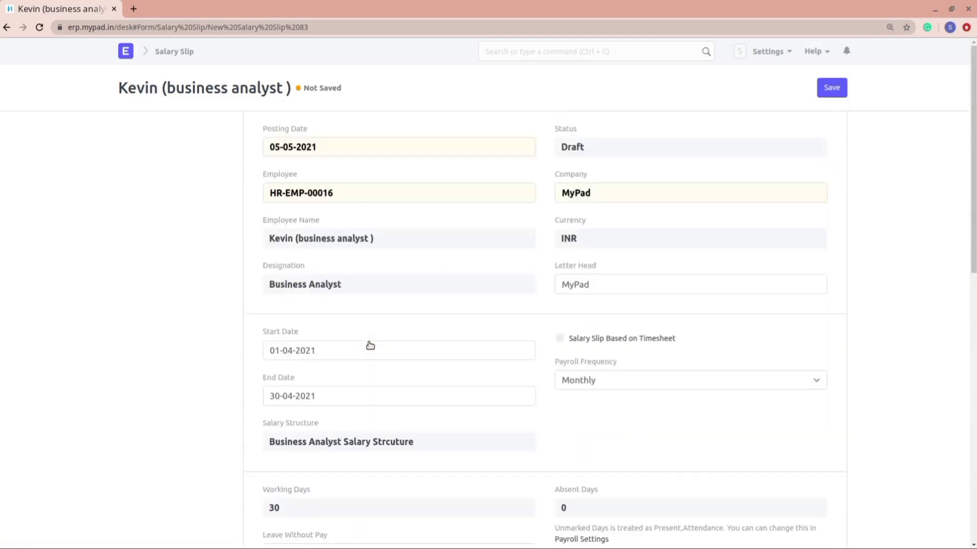
left_click(290, 352)
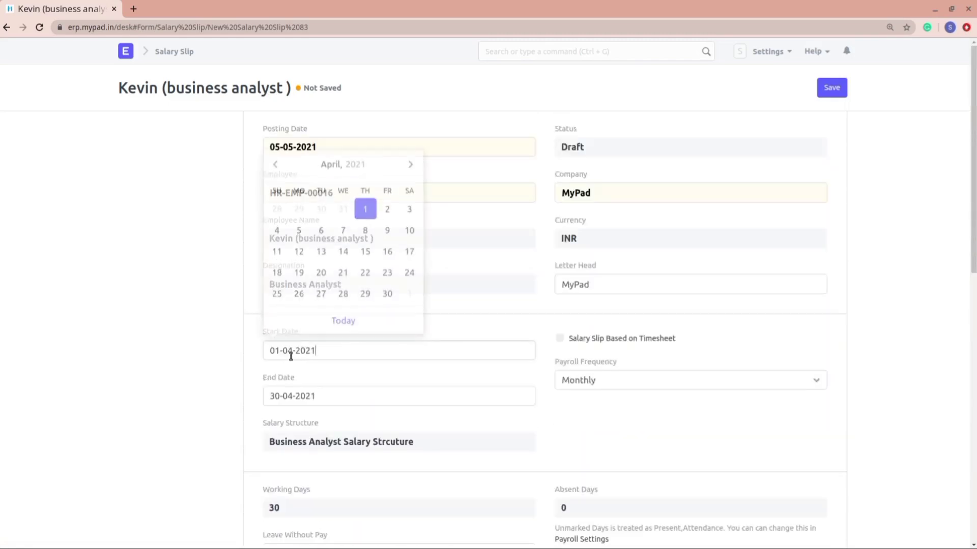
left_click(275, 163)
left_click(318, 206)
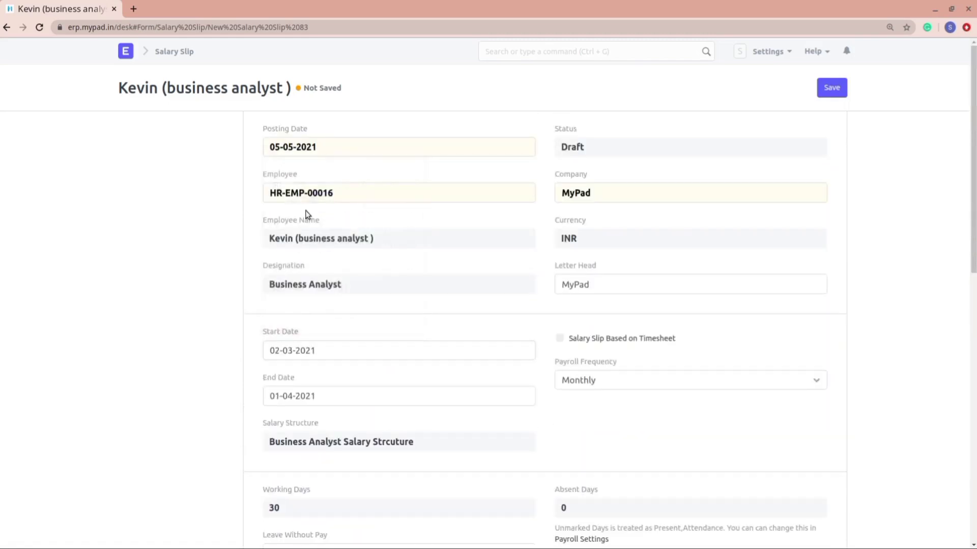
left_click(311, 350)
left_click(306, 212)
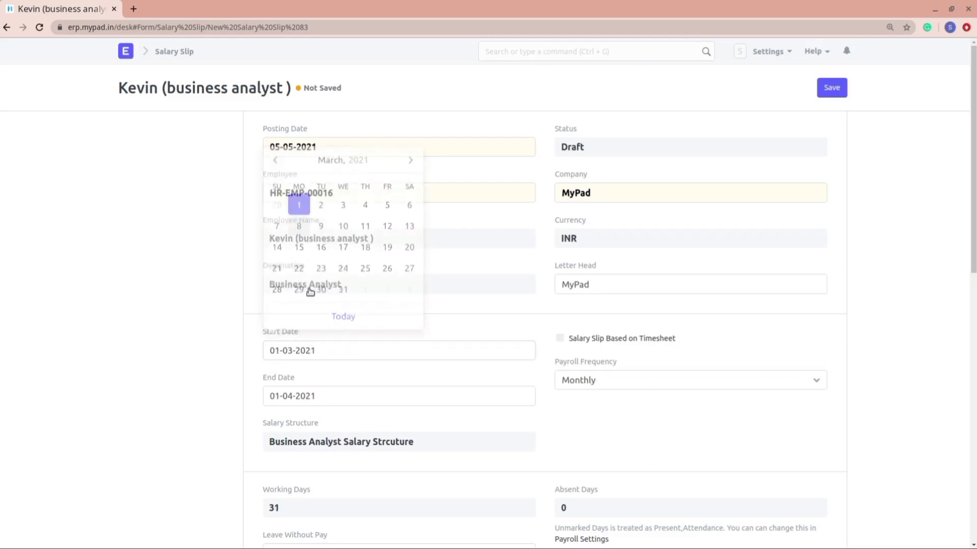
scroll(321, 384, "down", 10)
scroll(322, 385, "down", 3)
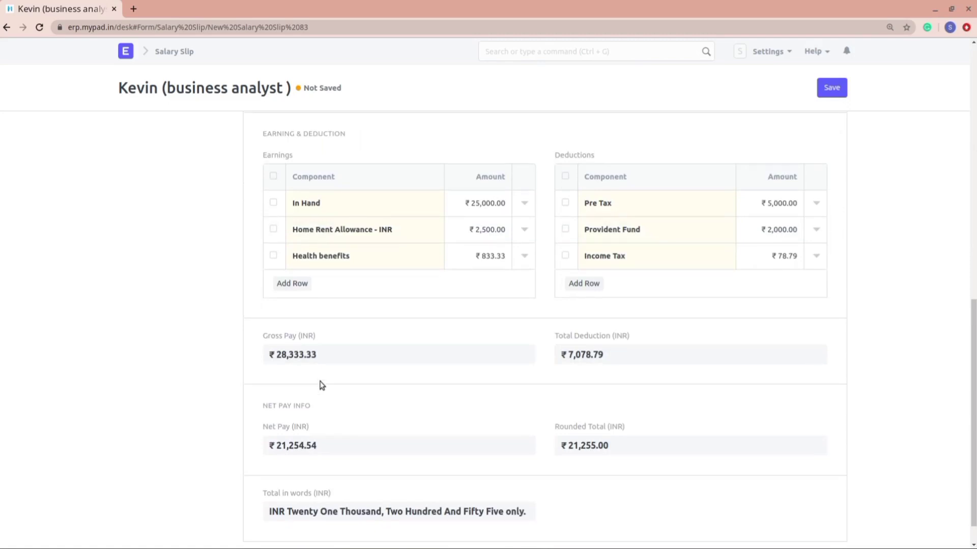
Step: Set the salary slip's period from 01-03-2021 to 30-03-2021 and look for additional salary components among its earnings
scroll(322, 385, "up", 10)
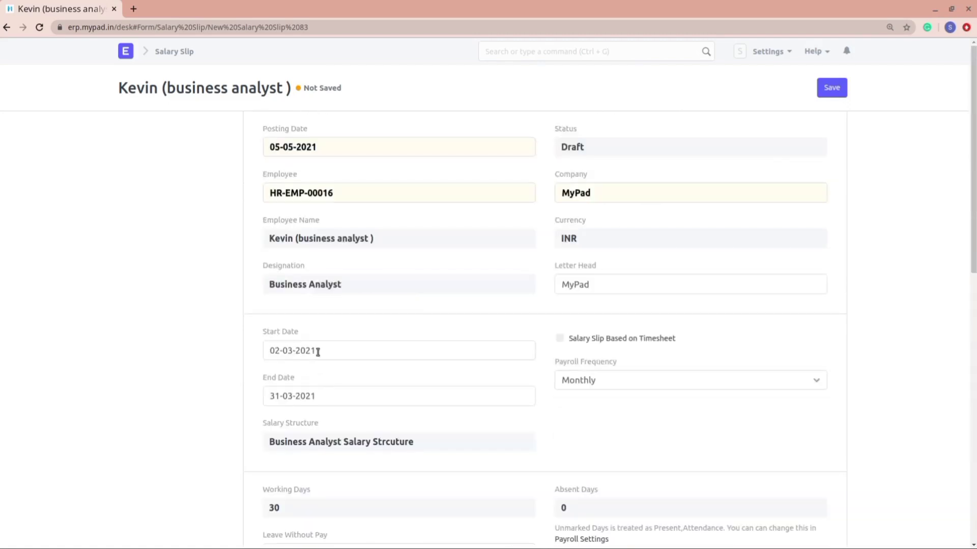
left_click(307, 351)
left_click(299, 207)
left_click(288, 354)
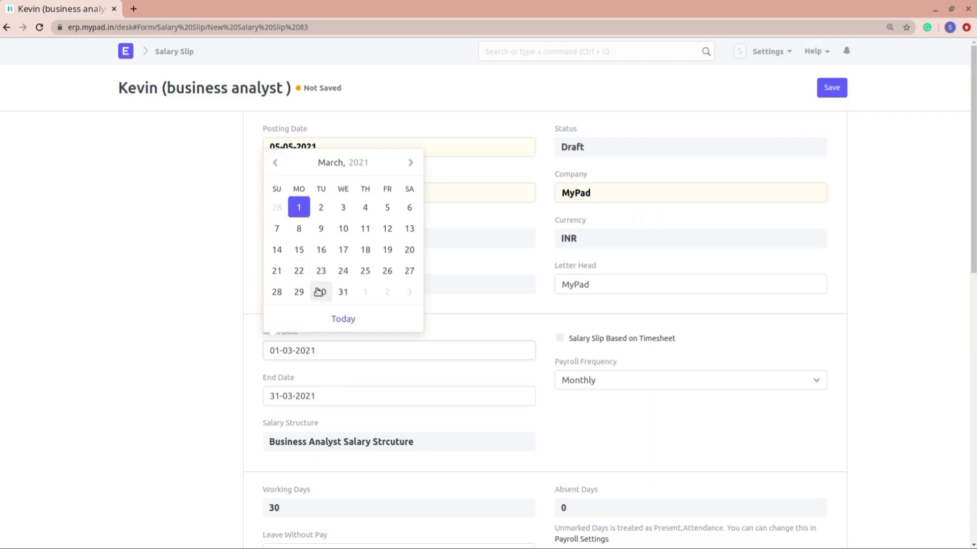
left_click(327, 395)
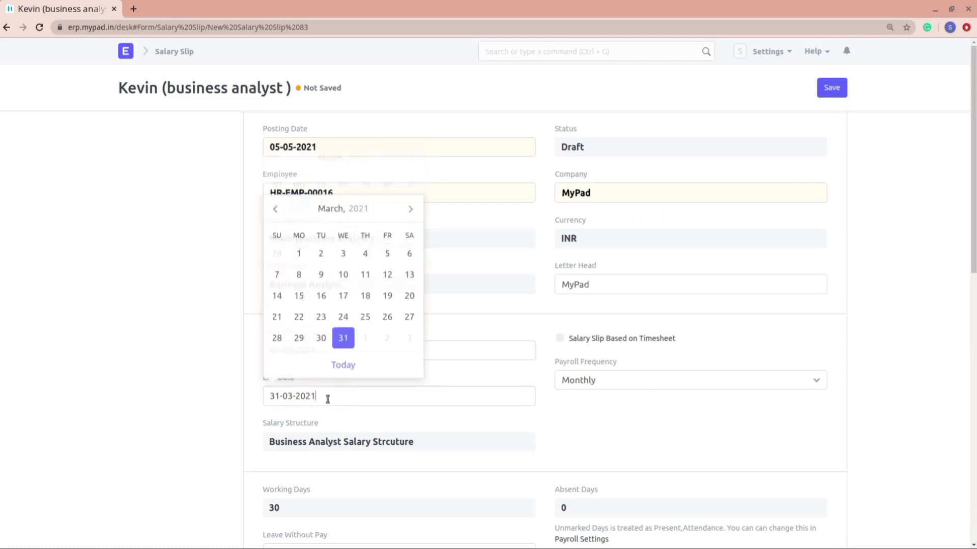
left_click(321, 334)
scroll(209, 462, "down", 10)
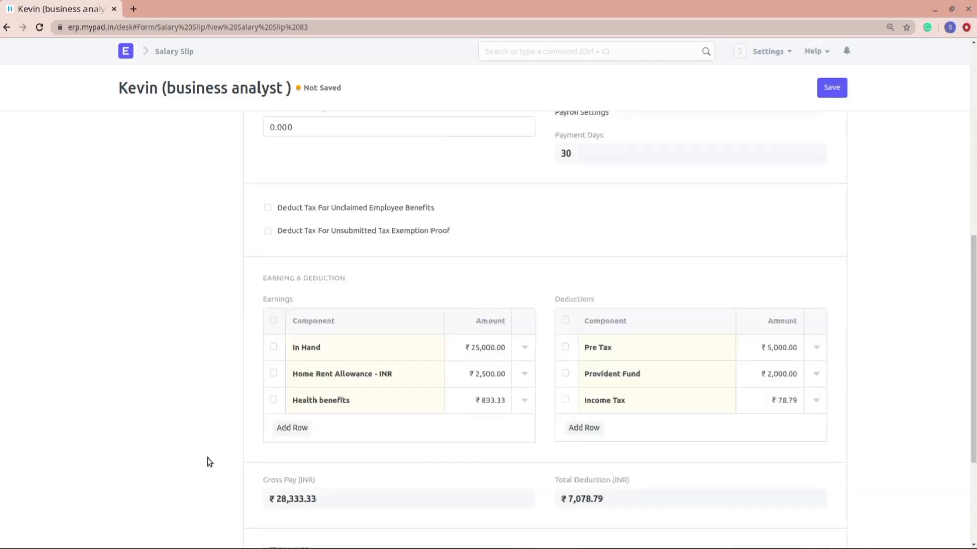
scroll(207, 462, "up", 10)
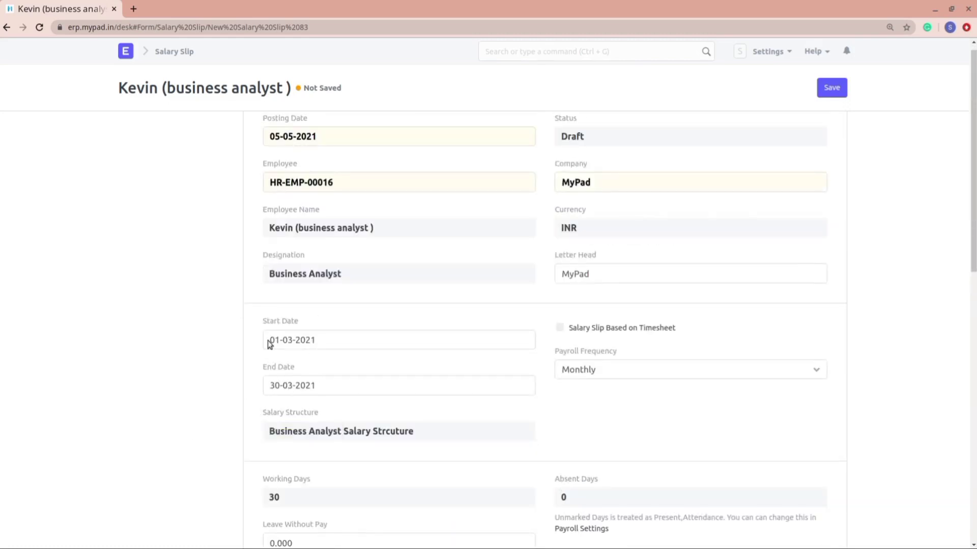
scroll(299, 376, "down", 7)
scroll(315, 351, "down", 3)
Step: Set the salary slip's start date to 01-02-2021 and check the earnings for February
scroll(342, 285, "up", 10)
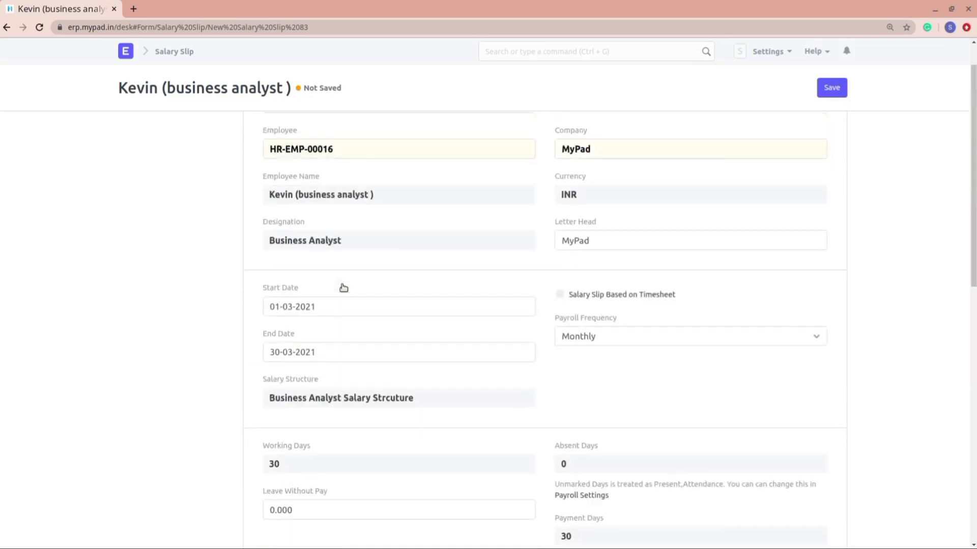
left_click(302, 357)
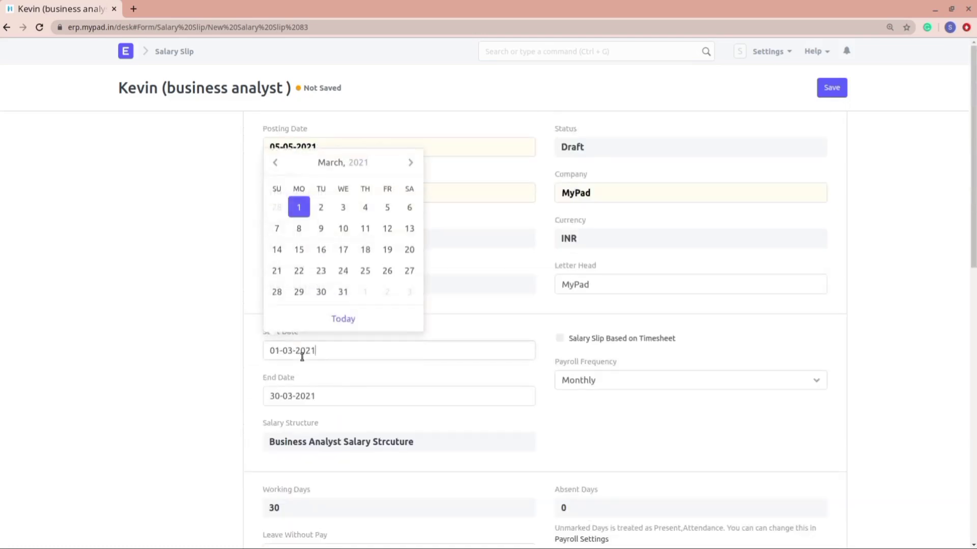
left_click(274, 162)
left_click(298, 207)
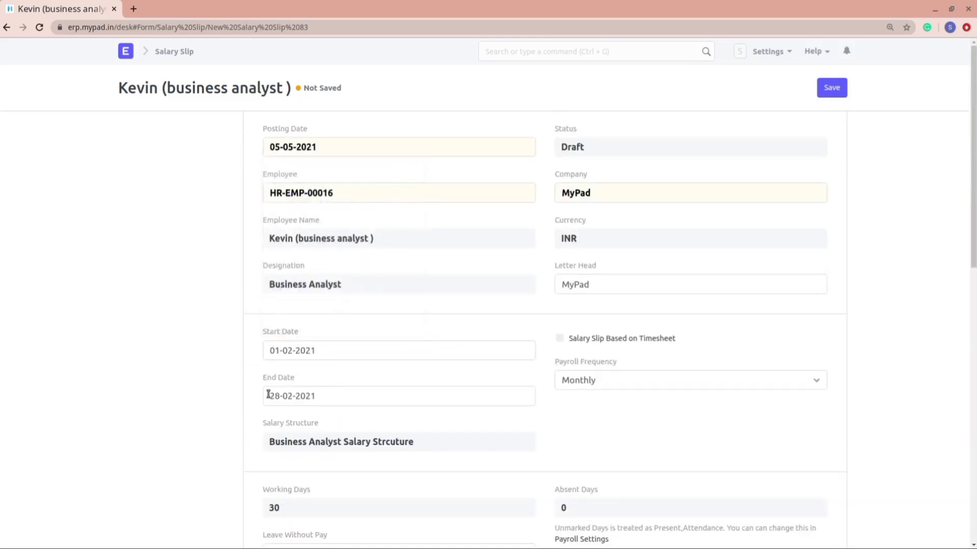
scroll(274, 356, "down", 10)
scroll(340, 323, "up", 1)
Step: Set the salary slip's start date to 01-06-2021
scroll(361, 328, "up", 10)
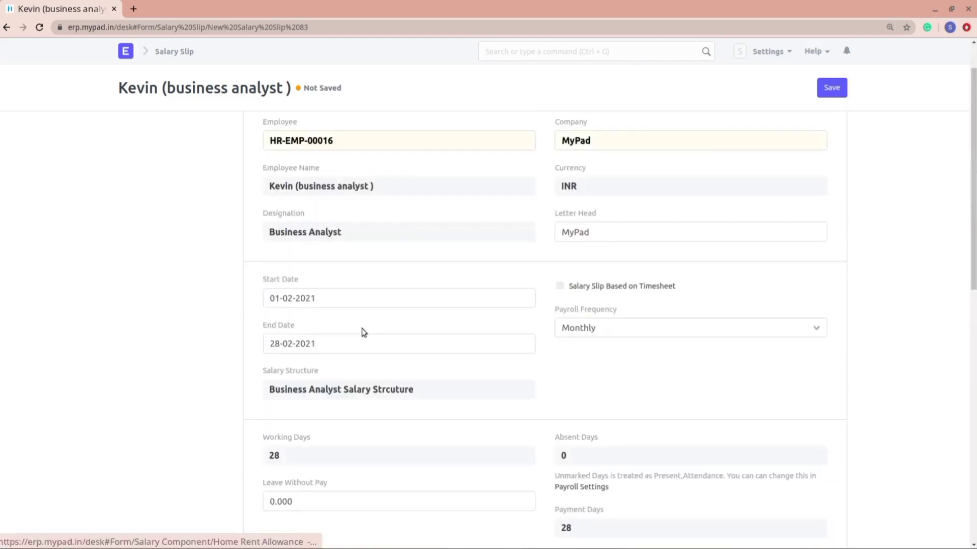
left_click(327, 309)
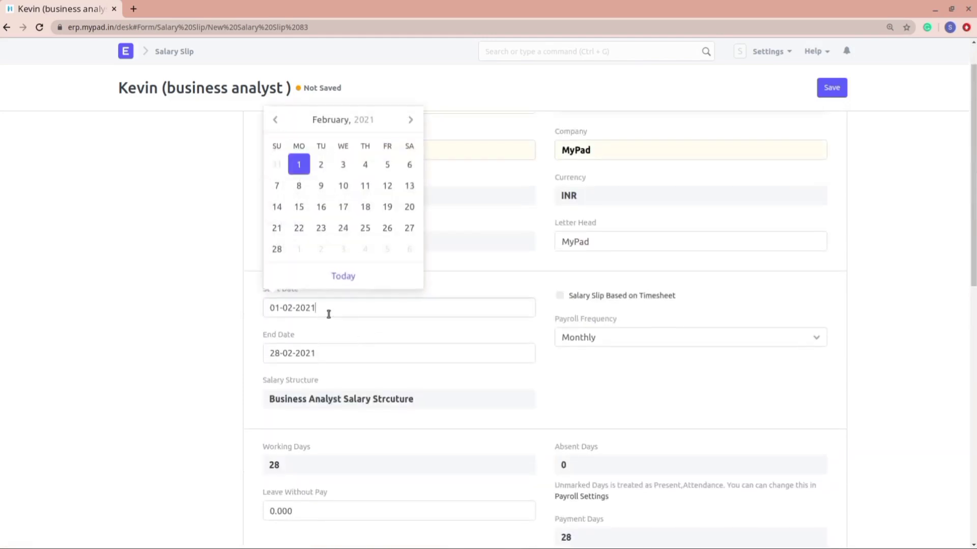
left_click(410, 121)
left_click(411, 120)
left_click(411, 120)
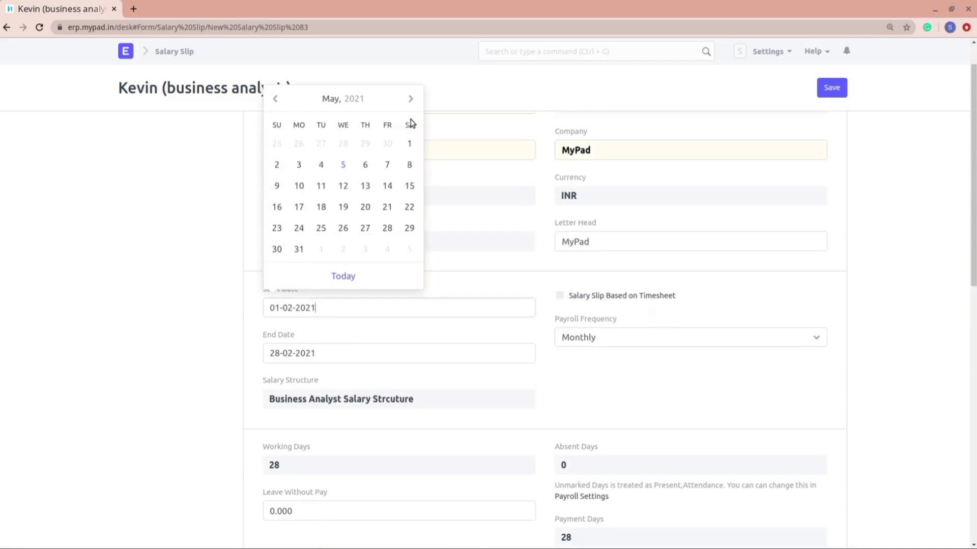
left_click(411, 120)
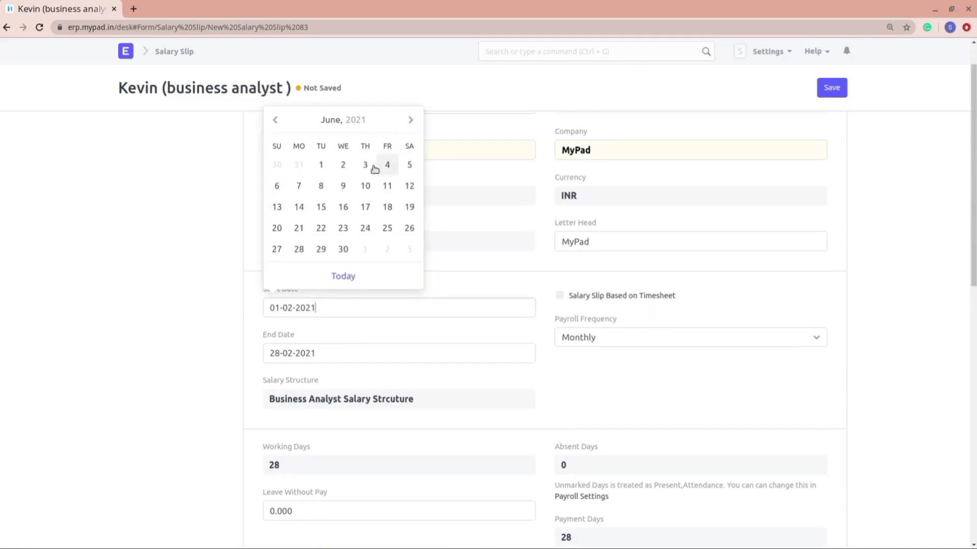
left_click(321, 164)
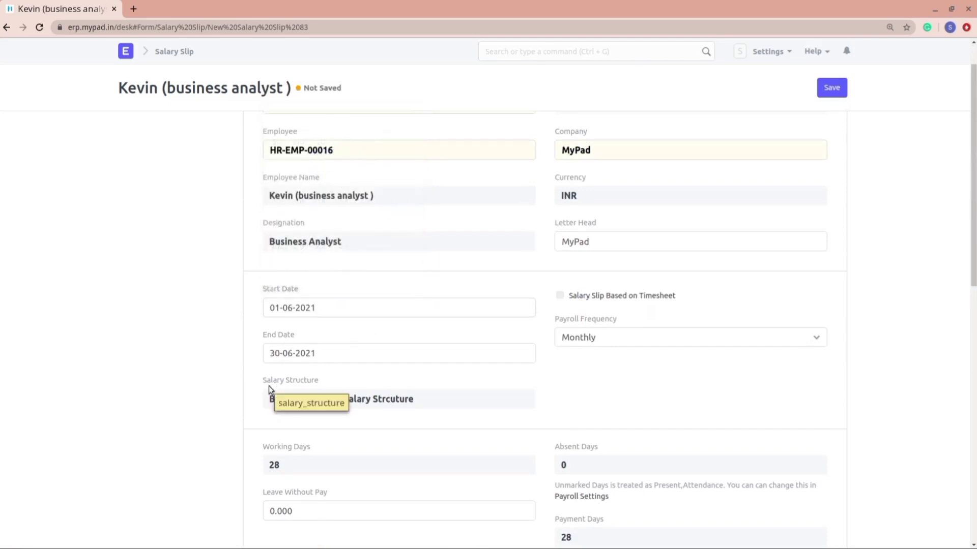
Step: Examine the June 2021 salary slip's earnings, deductions and pay period for the Incentive and Quarterly Bonus
scroll(269, 388, "down", 10)
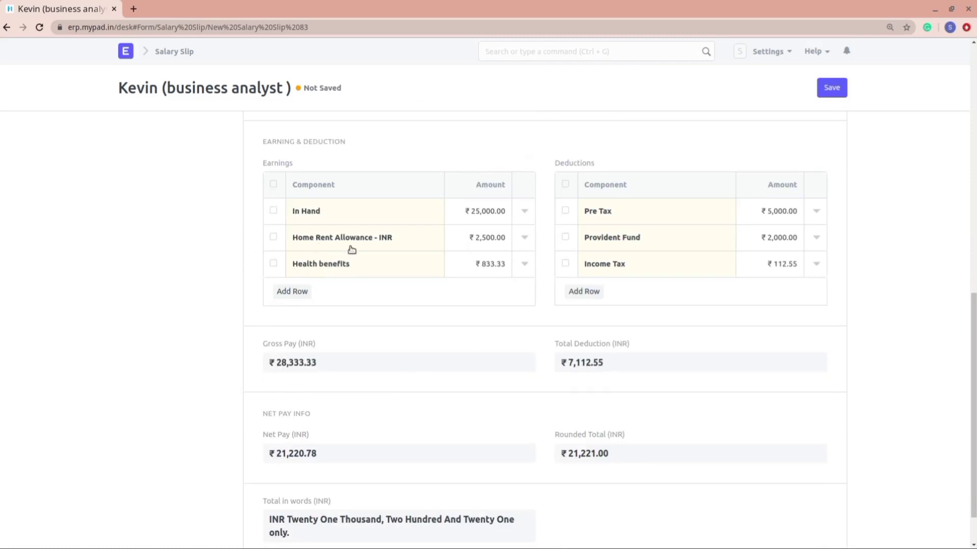
scroll(351, 249, "up", 7)
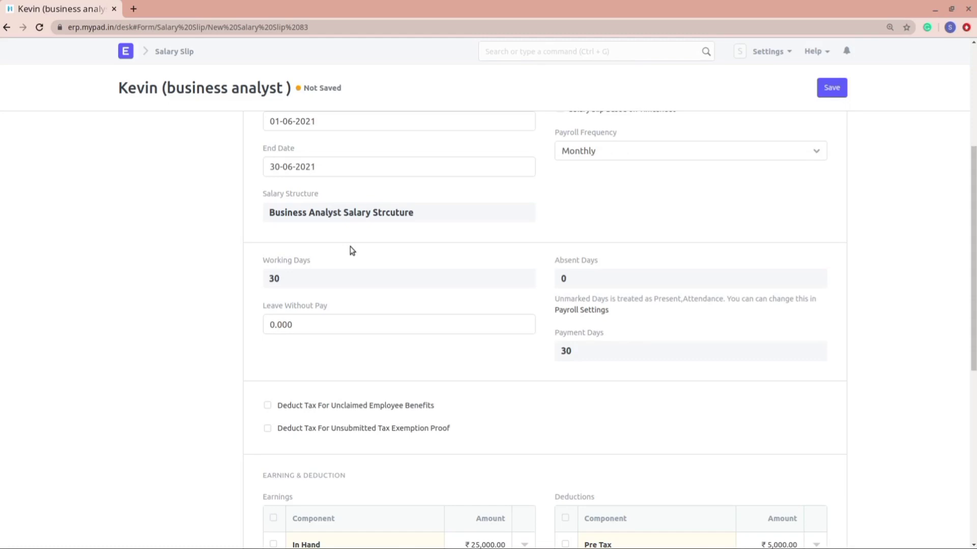
scroll(351, 250, "up", 1)
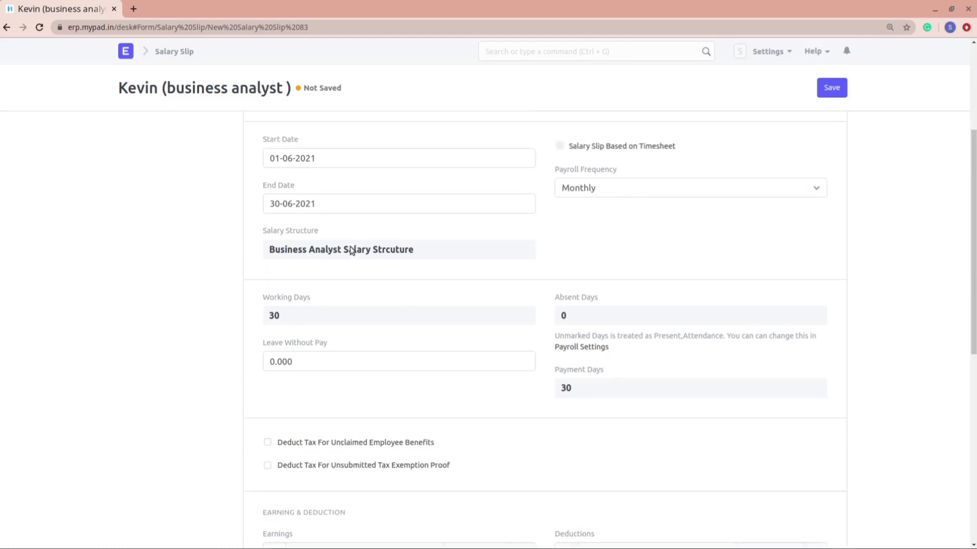
scroll(350, 250, "down", 10)
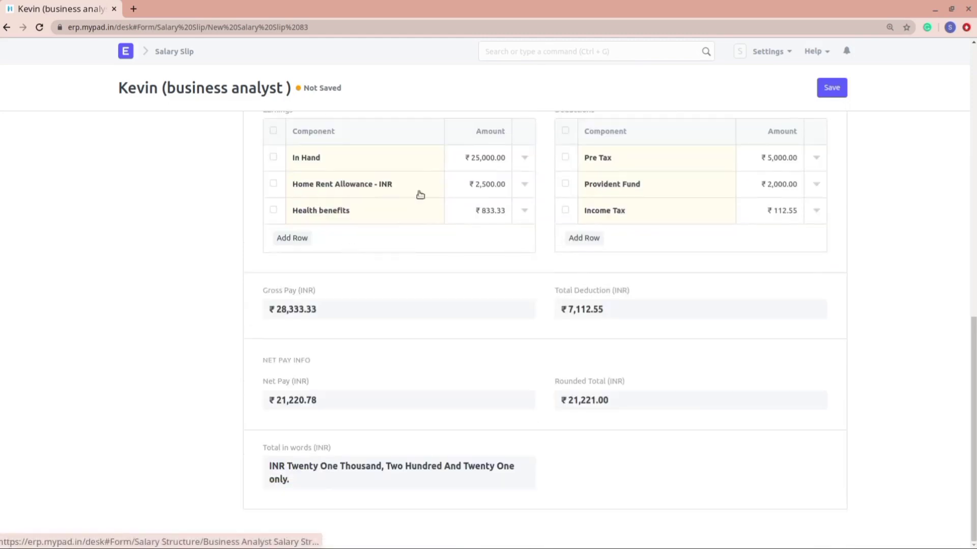
scroll(466, 224, "up", 4)
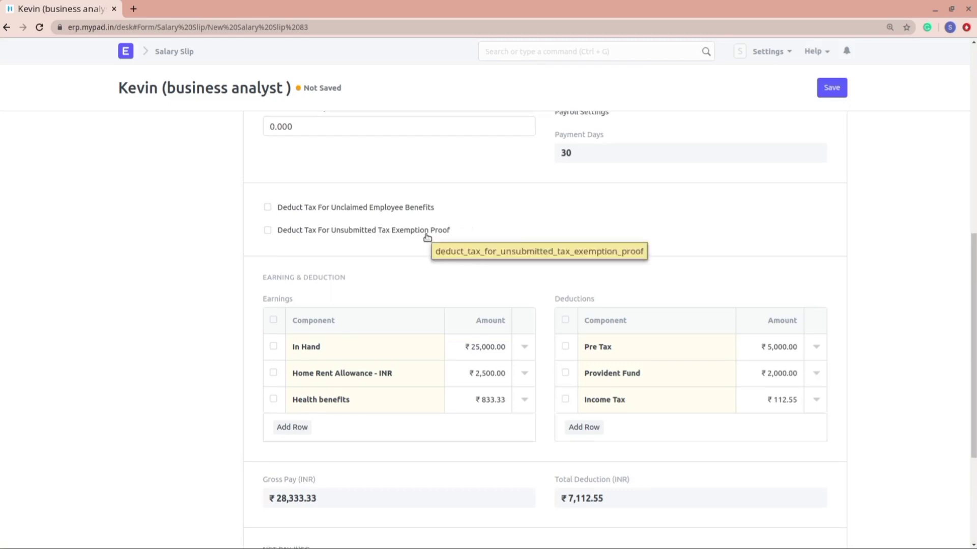
scroll(427, 237, "up", 8)
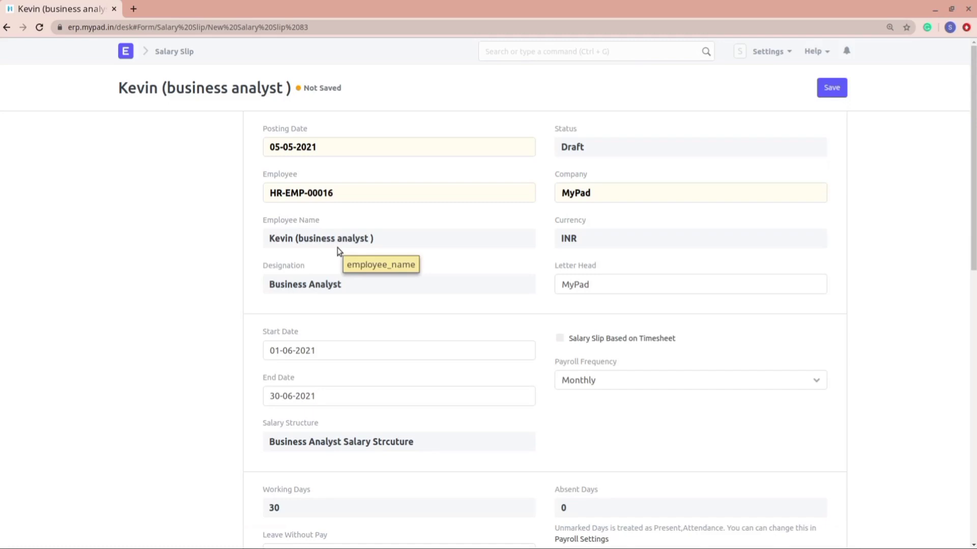
right_click(875, 548)
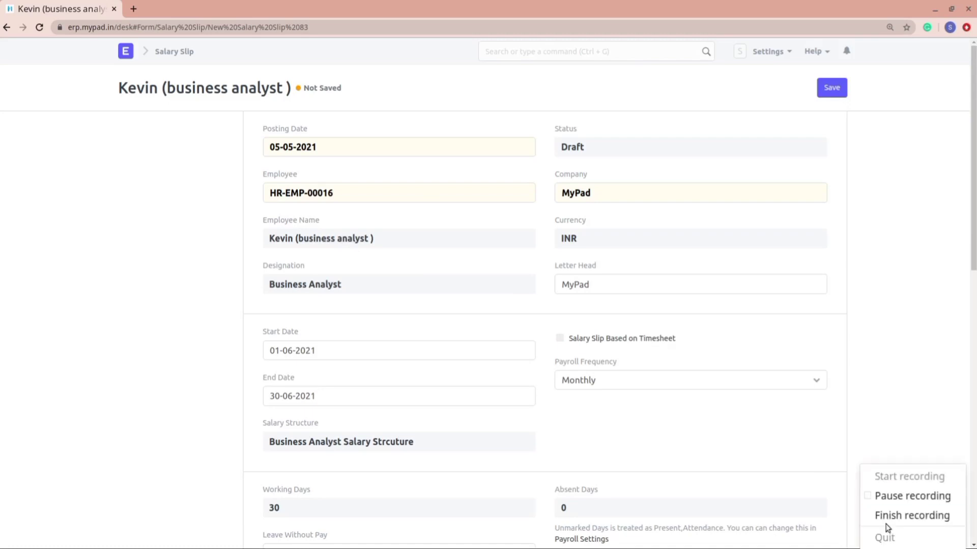